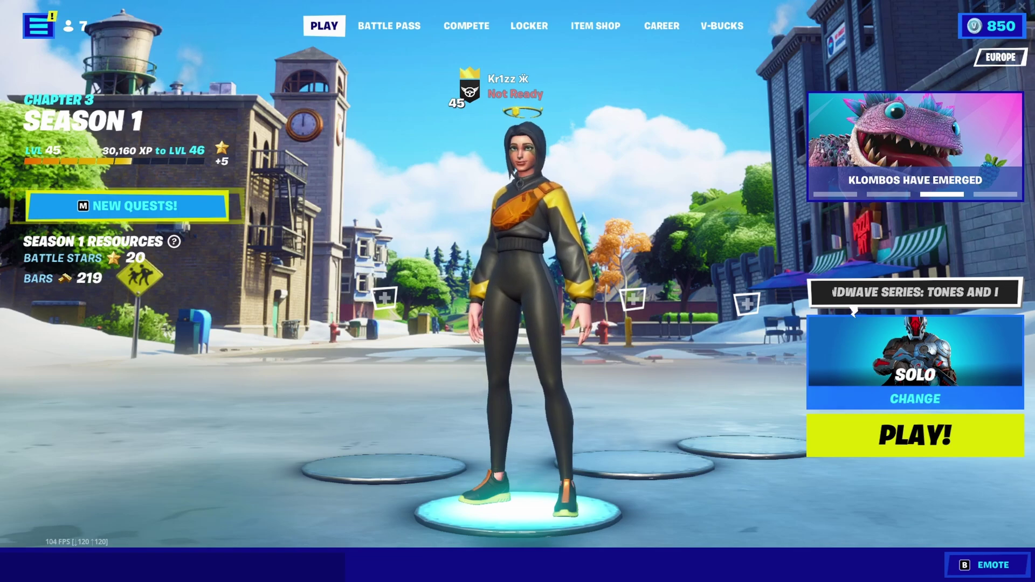
Step: Open Fortnite's settings at the Game tab
{"action": "left_click", "coordinate": [49, 26]}
{"action": "left_click", "coordinate": [28, 489]}
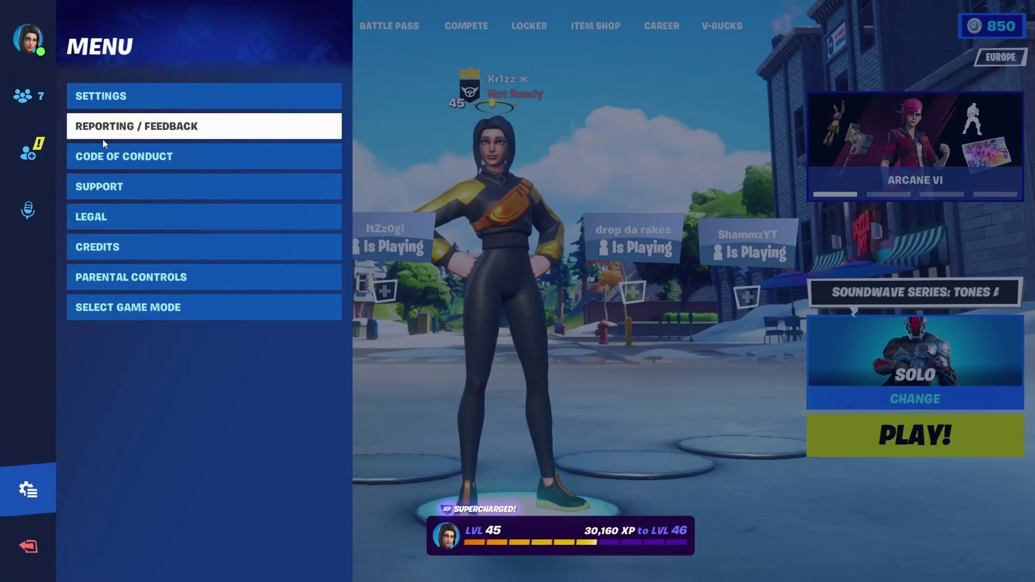
{"action": "left_click", "coordinate": [113, 100]}
{"action": "left_click", "coordinate": [422, 22]}
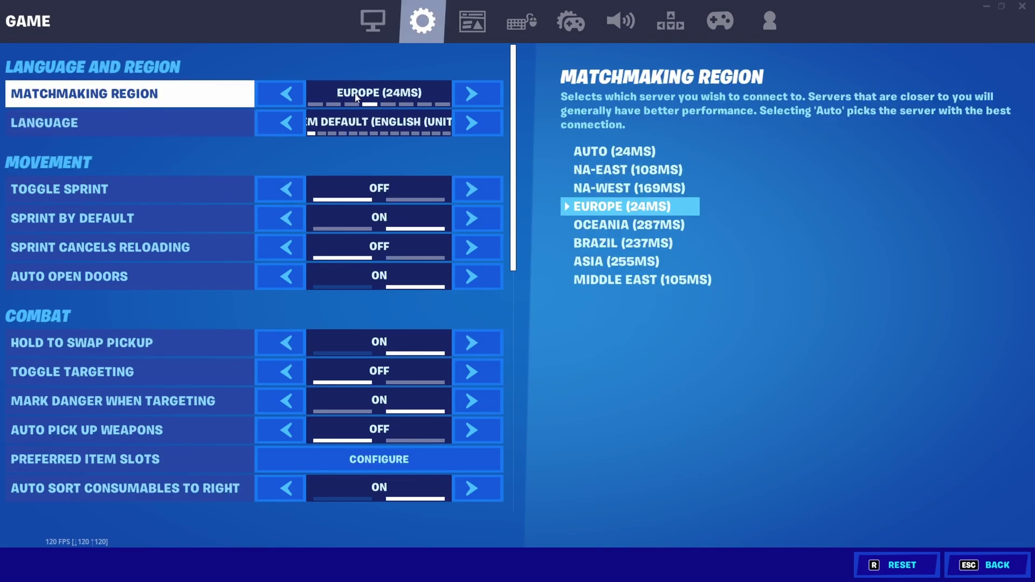
Step: Cycle Matchmaking Region through NA-West, NA-East and Auto, then apply Europe (24ms)
{"action": "left_click", "coordinate": [295, 96]}
{"action": "left_click", "coordinate": [295, 96]}
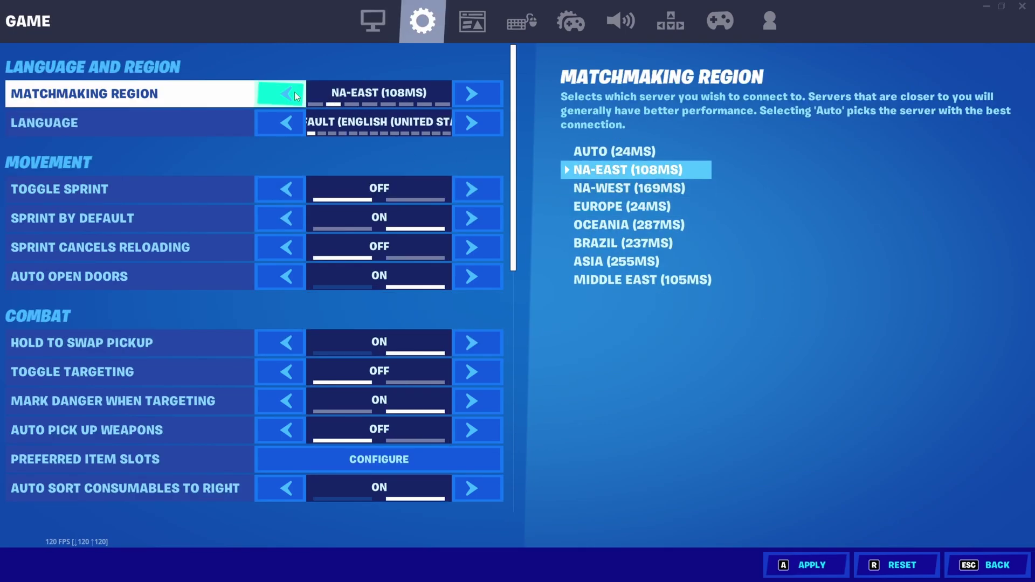
{"action": "left_click", "coordinate": [296, 96]}
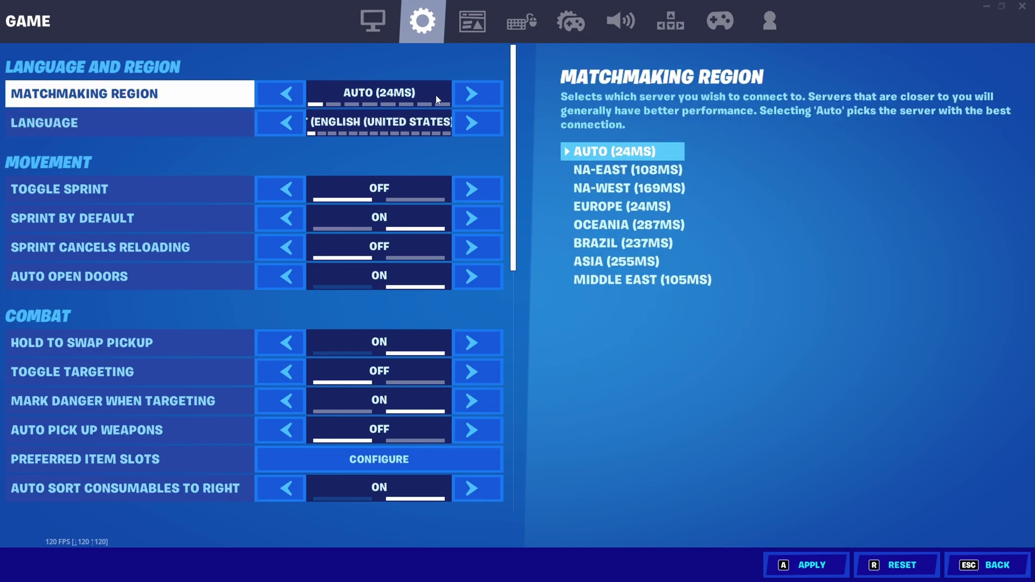
{"action": "left_click", "coordinate": [470, 96]}
{"action": "left_click", "coordinate": [471, 95]}
{"action": "left_click", "coordinate": [472, 96]}
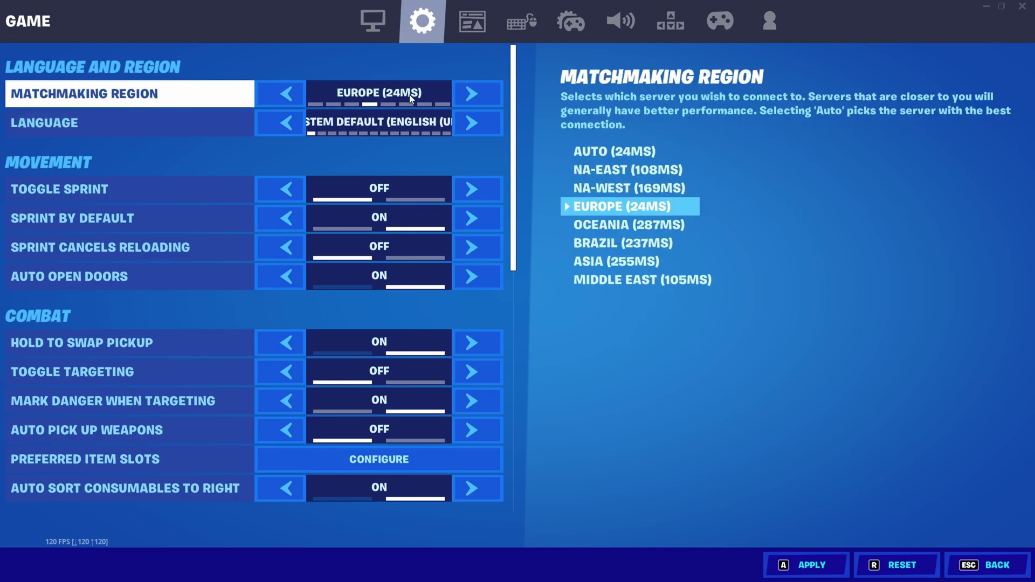
{"action": "left_click", "coordinate": [806, 565]}
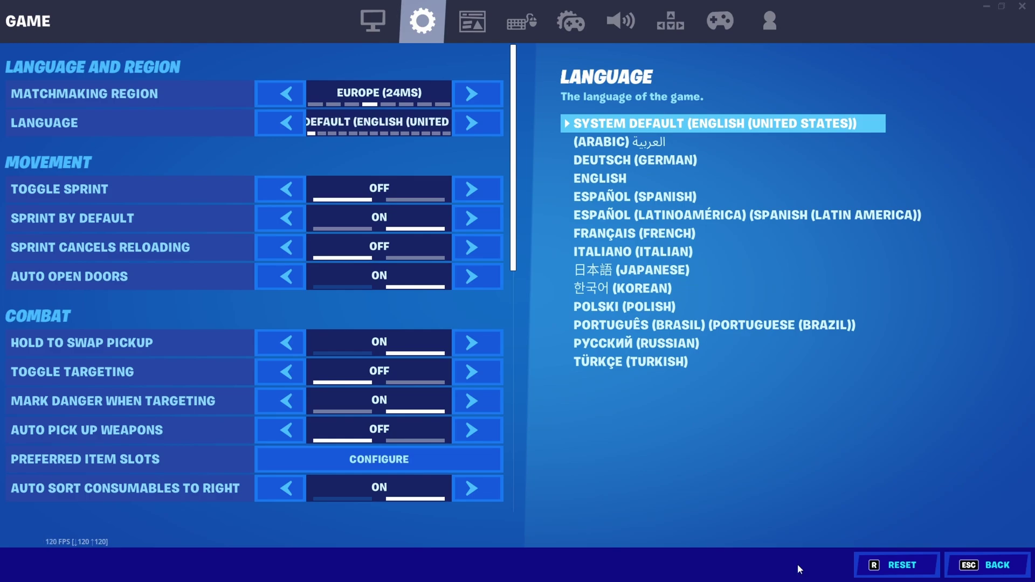
Step: View the account and privacy settings, then exit Fortnite's settings
{"action": "left_click", "coordinate": [771, 21]}
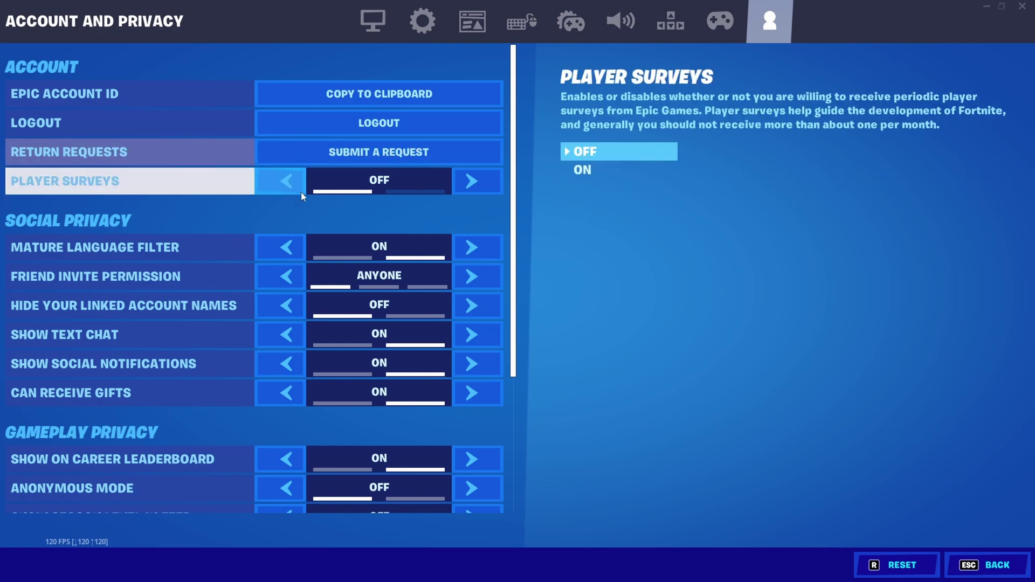
{"action": "key", "text": "Escape"}
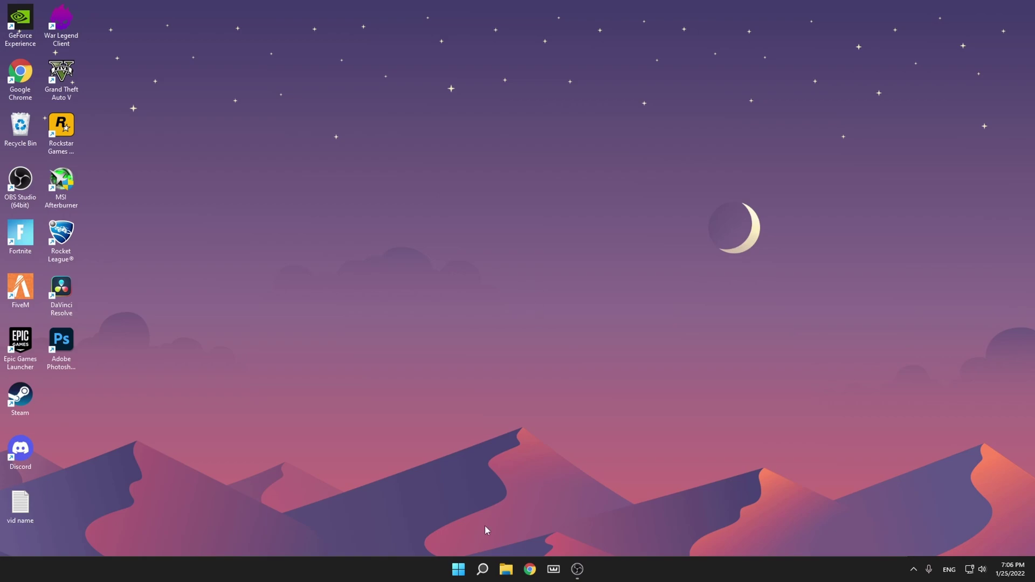
Step: Launch Device Manager by searching 'dev' from Windows search
{"action": "left_click", "coordinate": [480, 572]}
{"action": "type", "text": "dev"}
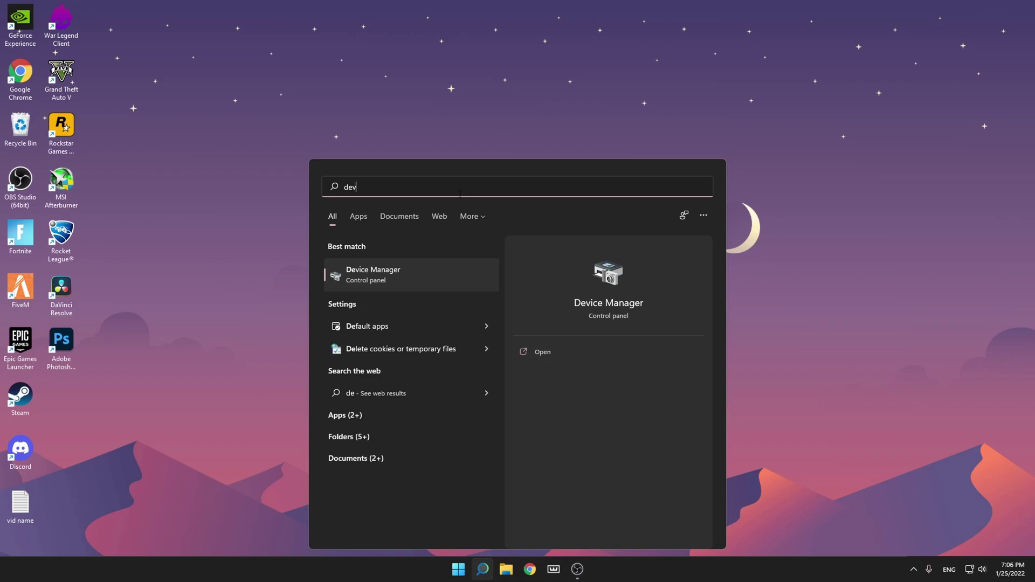
{"action": "left_click", "coordinate": [376, 276]}
{"action": "left_click_drag", "start_coordinate": [194, 34], "coordinate": [246, 50]}
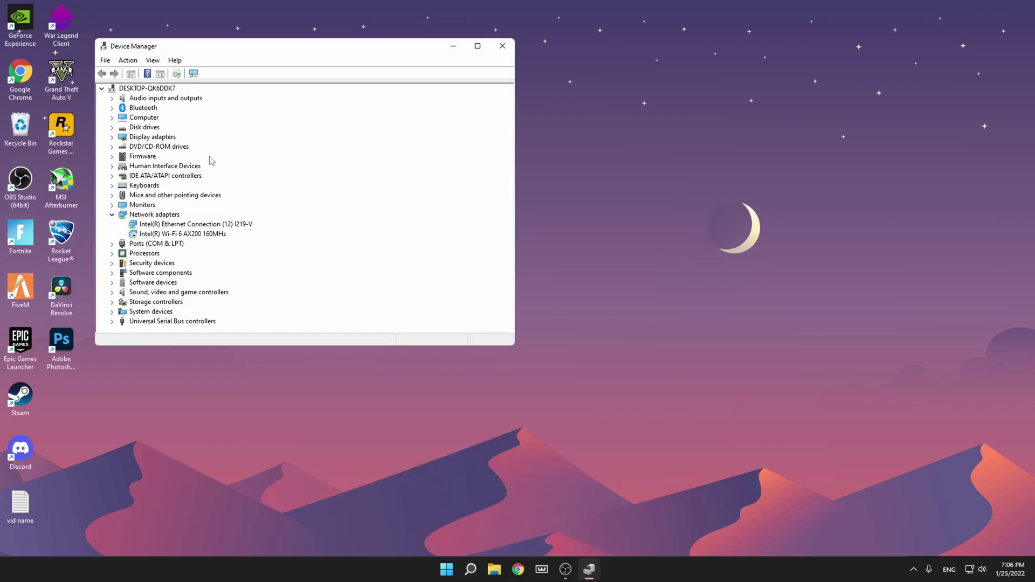
Step: Open the Intel(R) Ethernet Connection (12) I219-V adapter's Power Management properties
{"action": "left_click", "coordinate": [168, 226]}
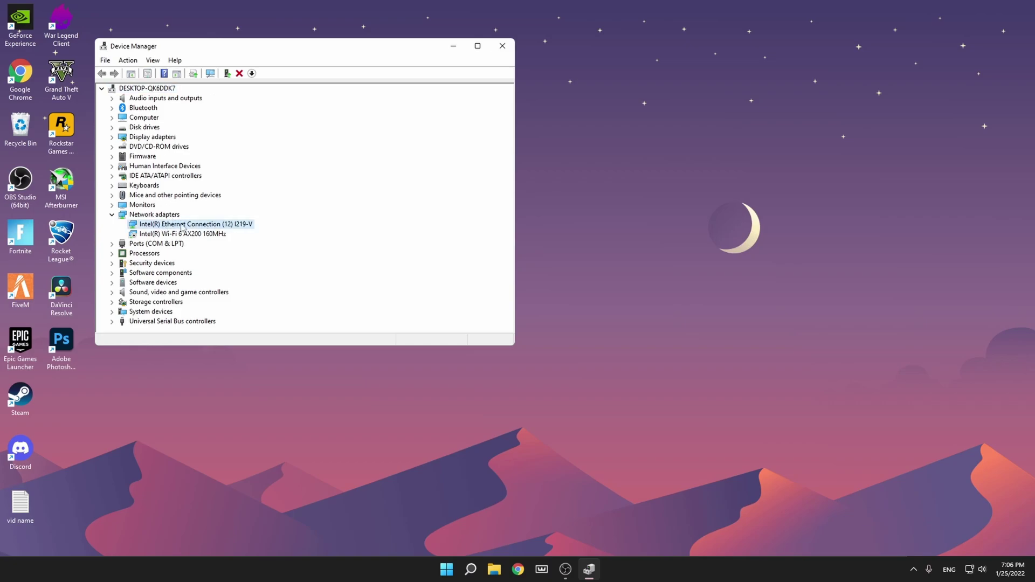
{"action": "double_click", "coordinate": [182, 226]}
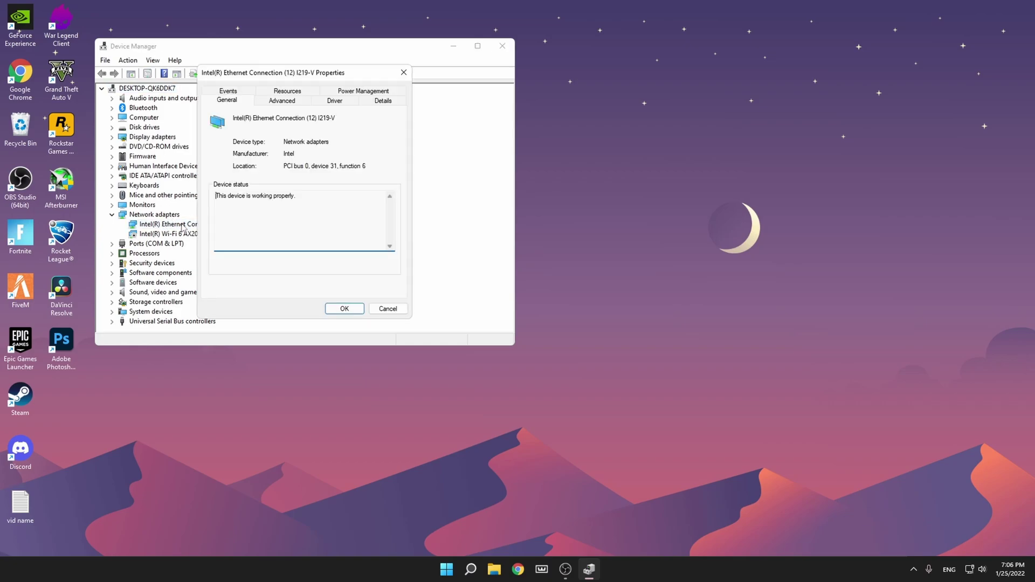
{"action": "left_click", "coordinate": [360, 93]}
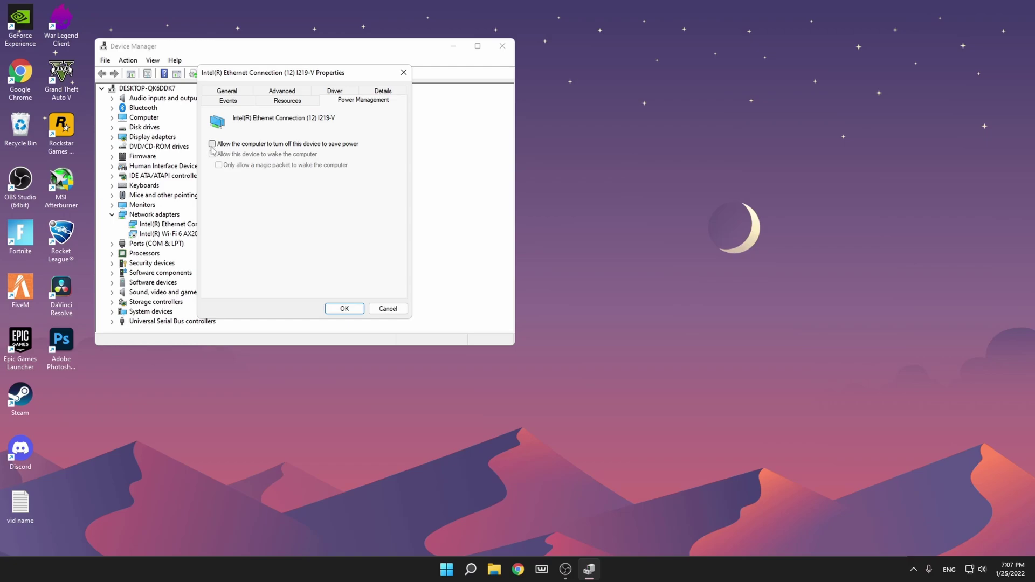
Step: On the Advanced tab, review Enable PME, Energy Efficient Ethernet, Flow Control, Interrupt Moderation and Jumbo Packet
{"action": "left_click", "coordinate": [276, 92]}
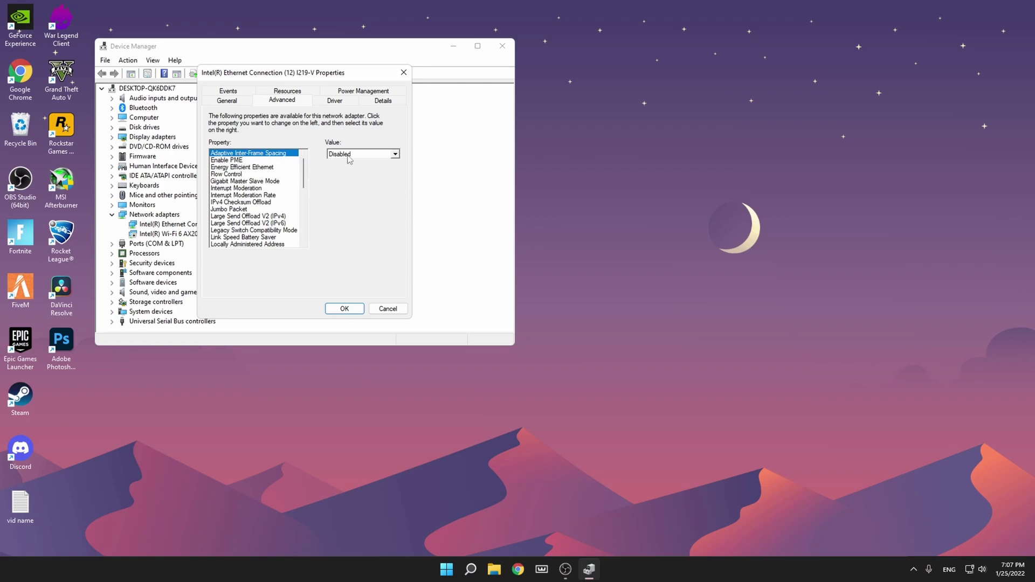
{"action": "left_click", "coordinate": [231, 161]}
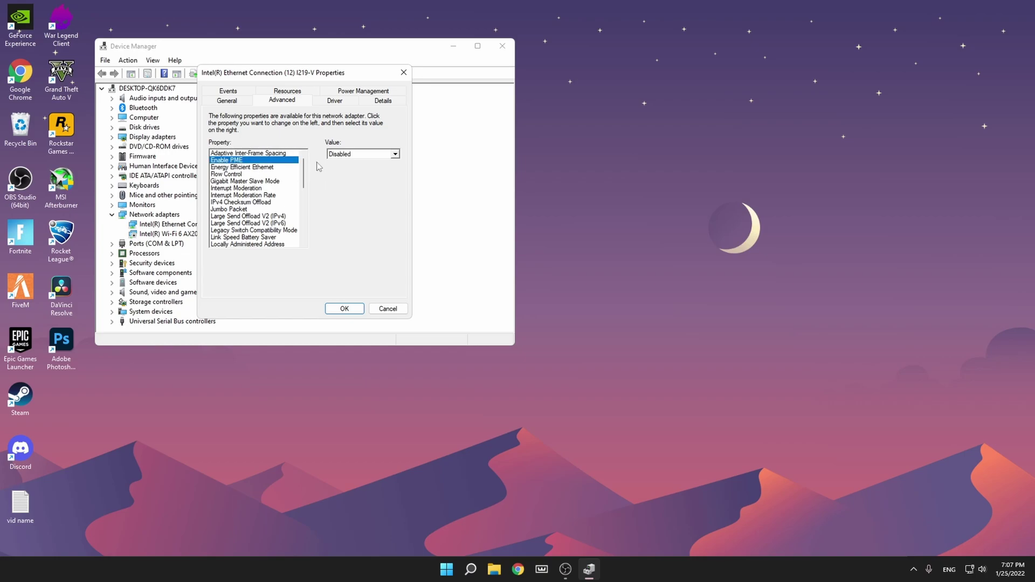
{"action": "scroll", "coordinate": [294, 175], "scroll_direction": "down", "scroll_amount": 1}
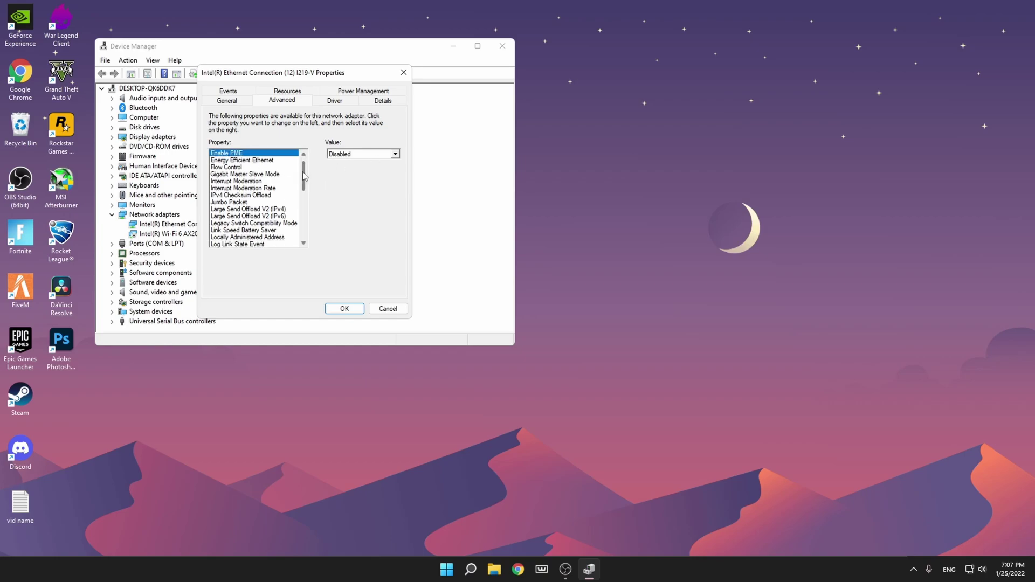
{"action": "left_click", "coordinate": [225, 161]}
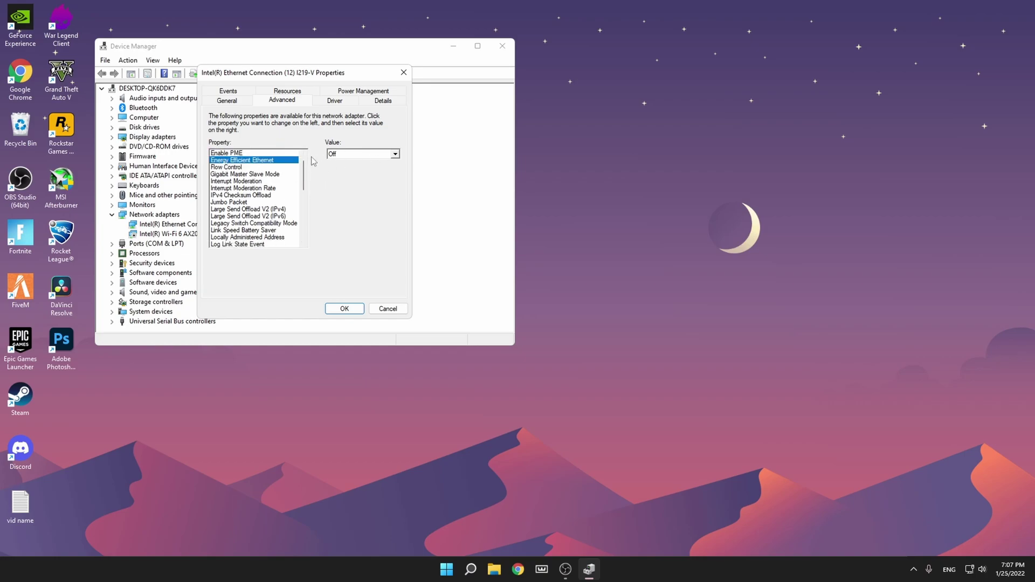
{"action": "left_click", "coordinate": [236, 168]}
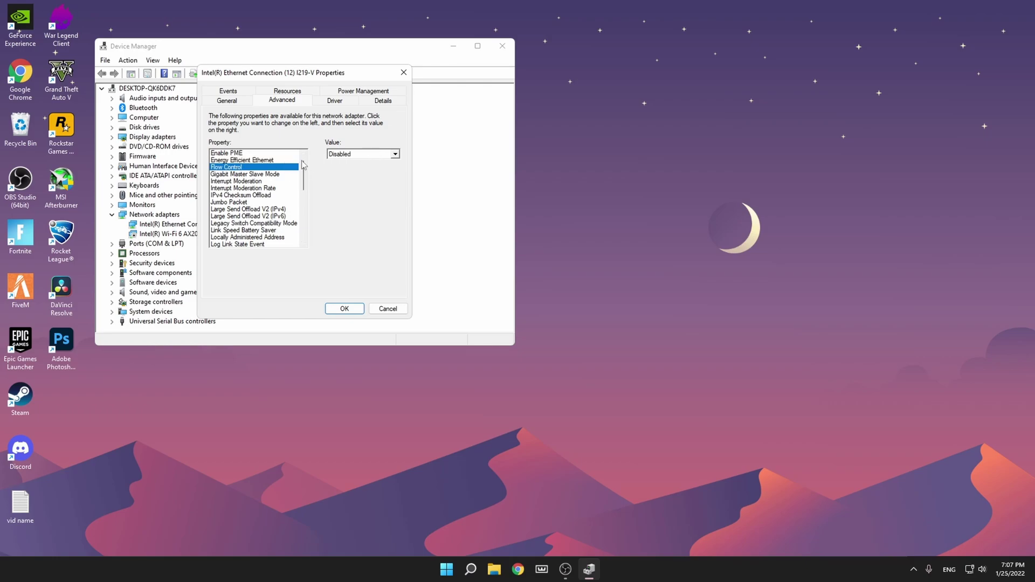
{"action": "left_click", "coordinate": [251, 175]}
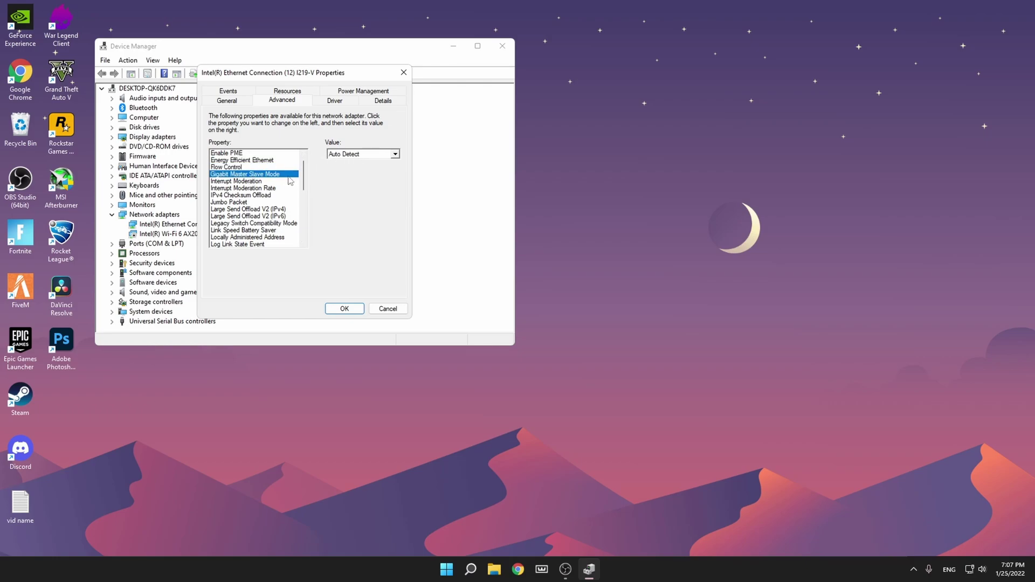
{"action": "scroll", "coordinate": [299, 181], "scroll_direction": "down", "scroll_amount": 1}
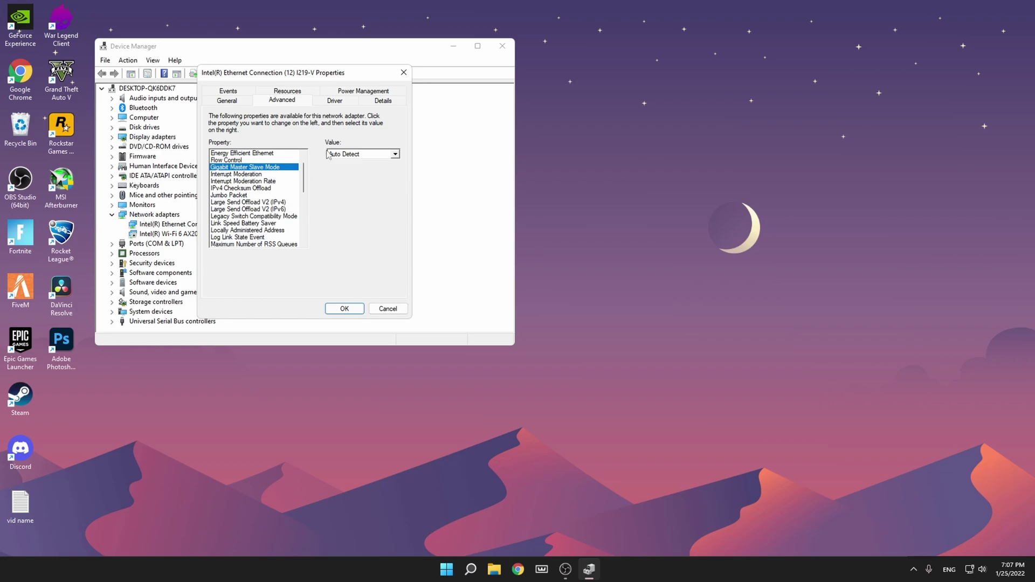
{"action": "left_click", "coordinate": [249, 174]}
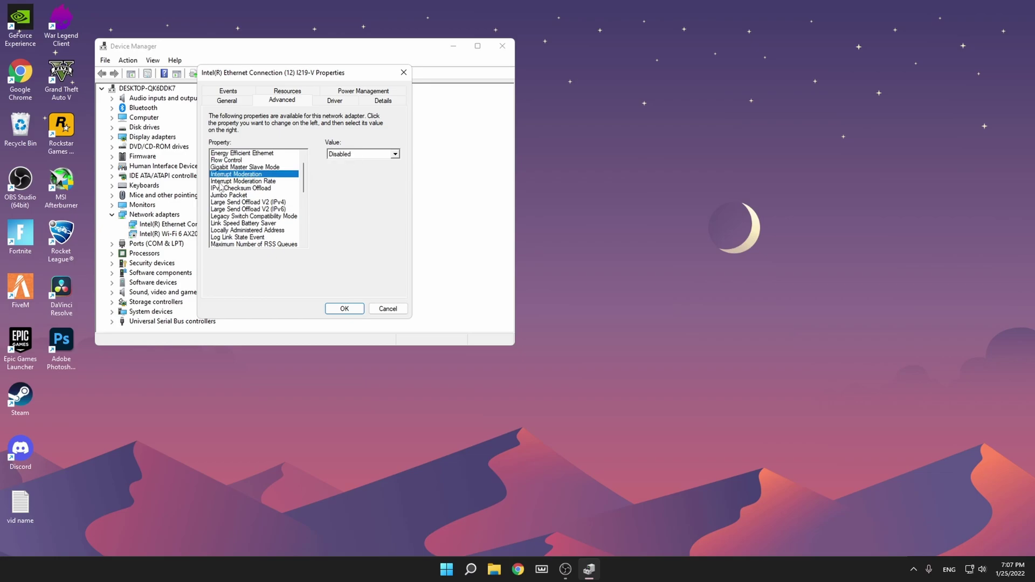
{"action": "left_click", "coordinate": [258, 182]}
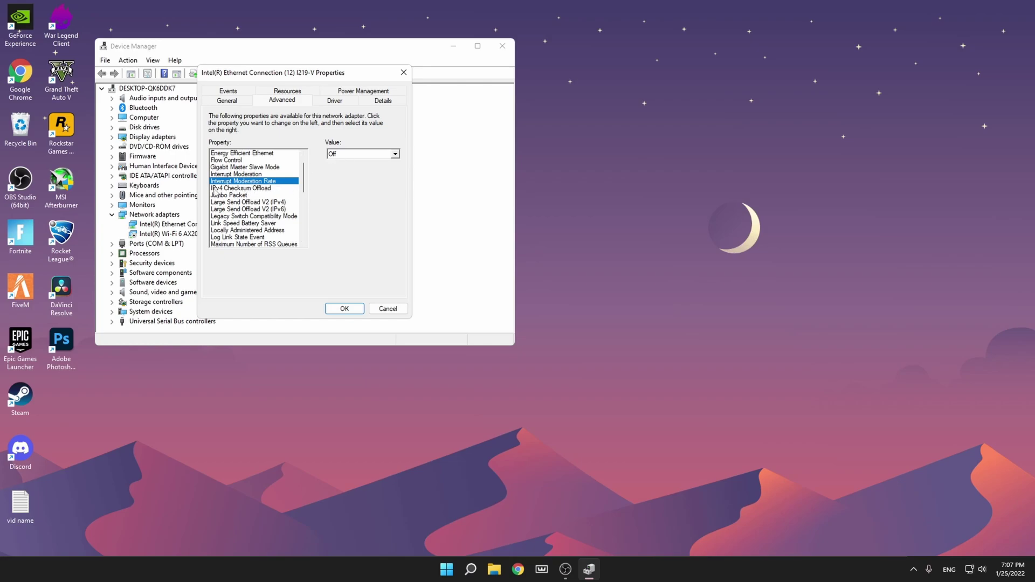
{"action": "left_click", "coordinate": [239, 195]}
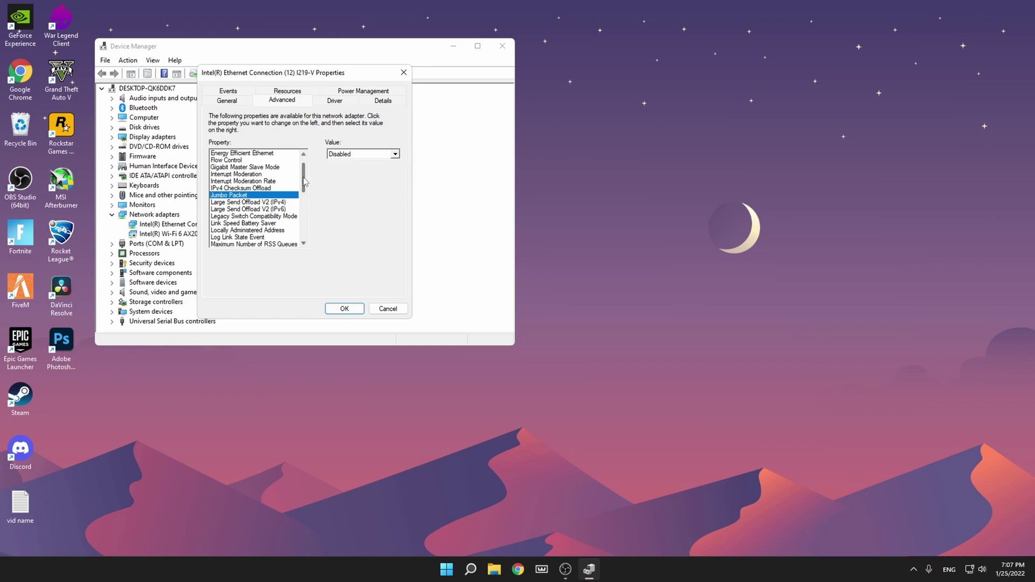
Step: Review Large Send Offload V2, Legacy Switch Compatibility, Link Speed Battery Saver and Locally Administered Address
{"action": "scroll", "coordinate": [272, 196], "scroll_direction": "down", "scroll_amount": 1}
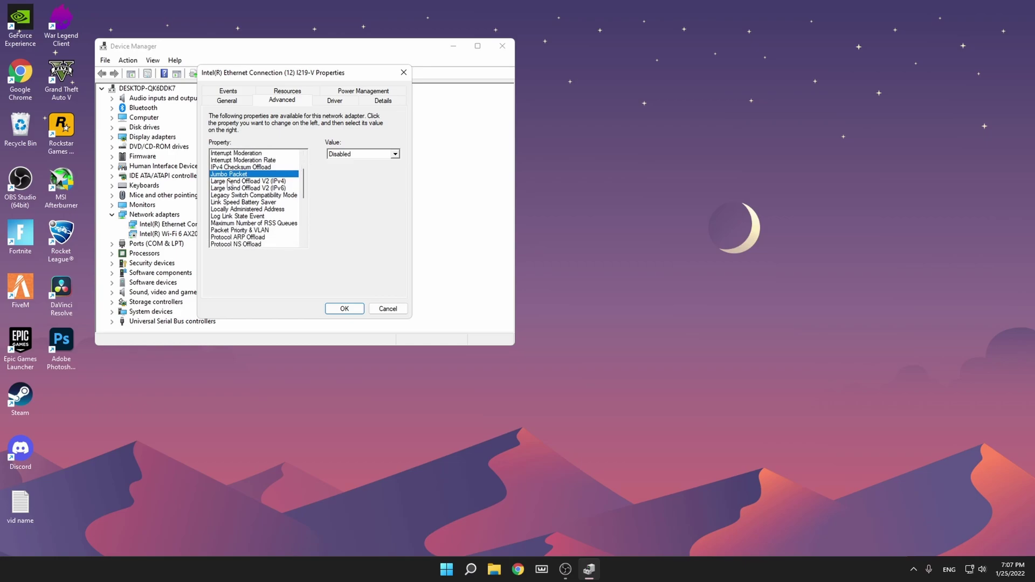
{"action": "left_click", "coordinate": [270, 181]}
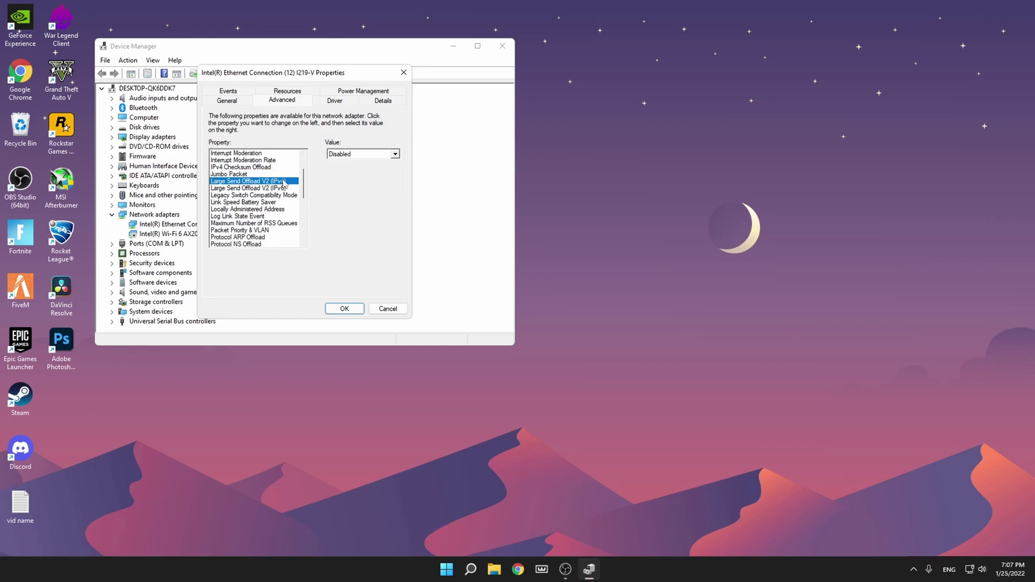
{"action": "left_click", "coordinate": [284, 188]}
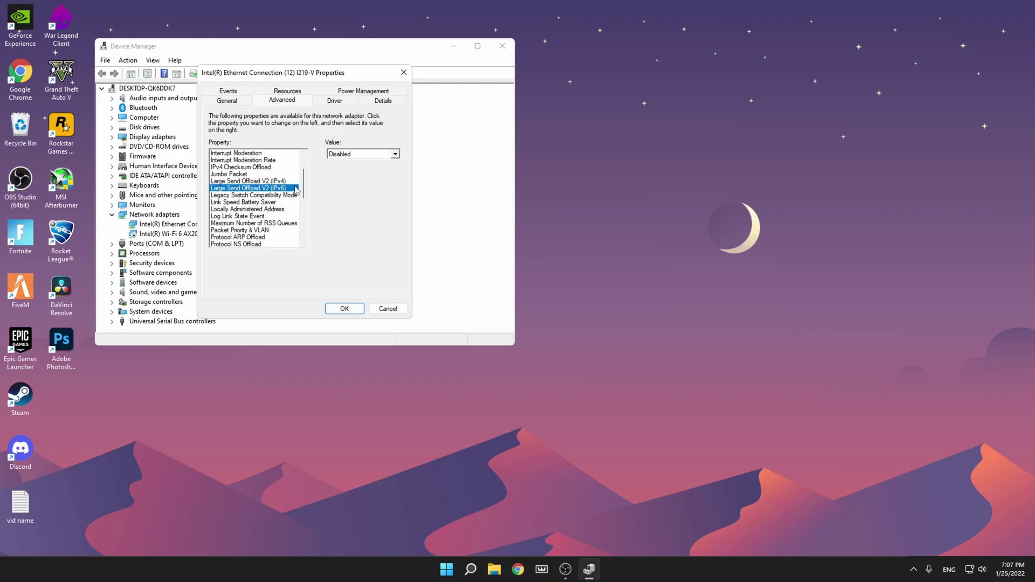
{"action": "scroll", "coordinate": [269, 188], "scroll_direction": "down", "scroll_amount": 1}
{"action": "left_click", "coordinate": [237, 182]}
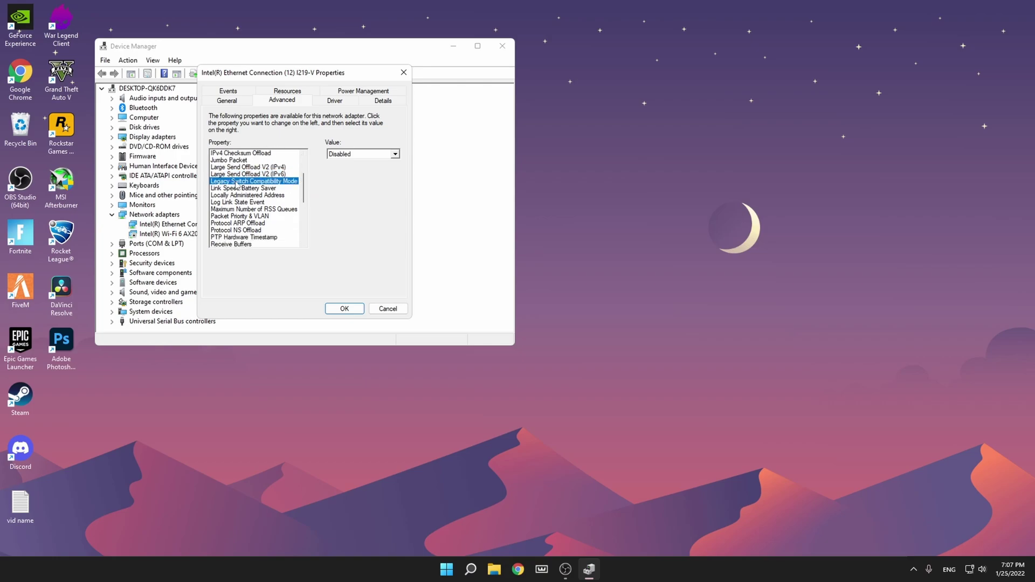
{"action": "scroll", "coordinate": [305, 195], "scroll_direction": "down", "scroll_amount": 1}
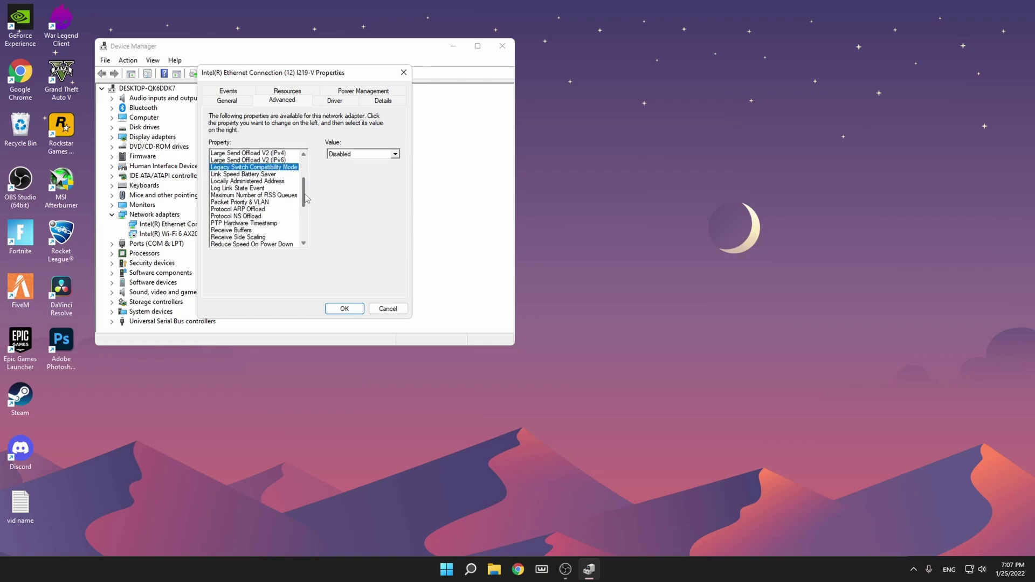
{"action": "left_click", "coordinate": [229, 175]}
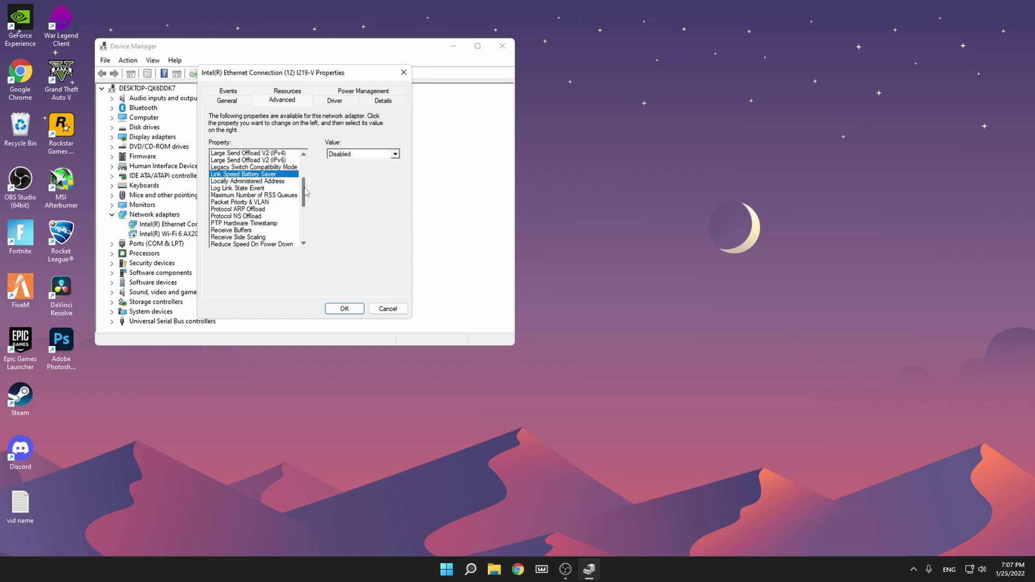
{"action": "scroll", "coordinate": [306, 192], "scroll_direction": "down", "scroll_amount": 1}
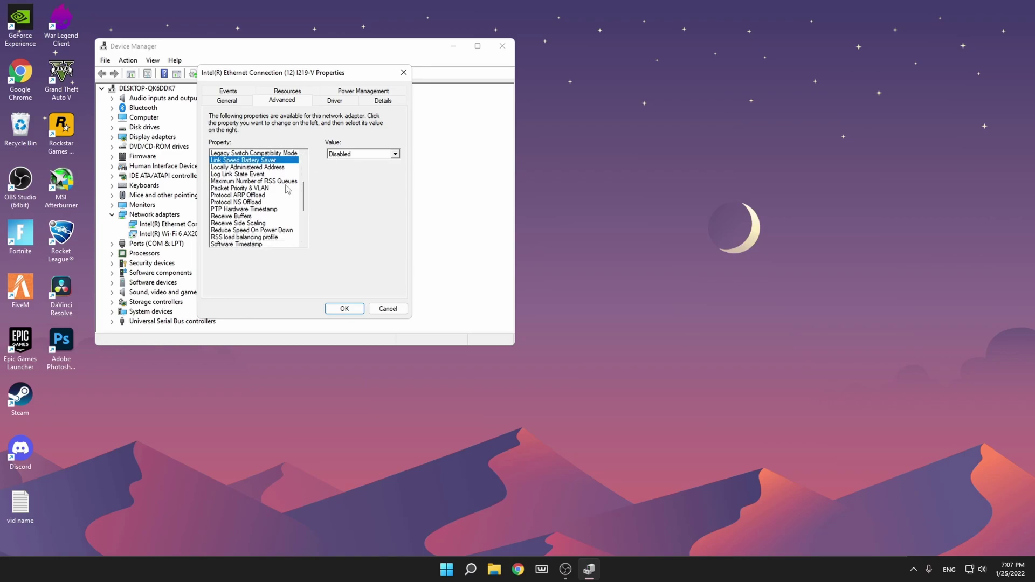
{"action": "left_click", "coordinate": [248, 168]}
Step: Check Log Link State Event and keep Maximum Number of RSS Queues at 2 Queues
{"action": "left_click", "coordinate": [243, 175]}
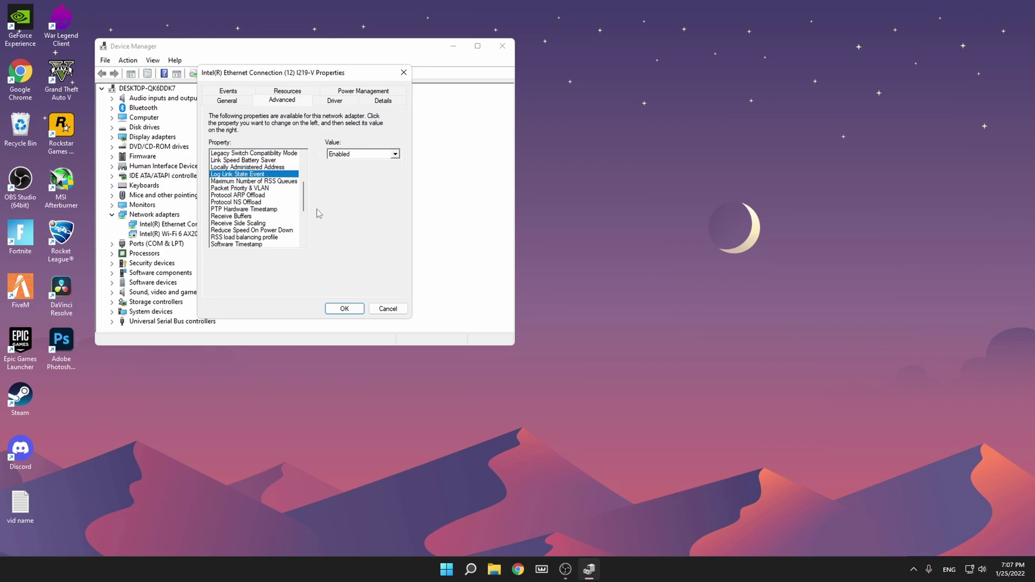
{"action": "scroll", "coordinate": [302, 206], "scroll_direction": "down", "scroll_amount": 1}
{"action": "left_click", "coordinate": [252, 174]}
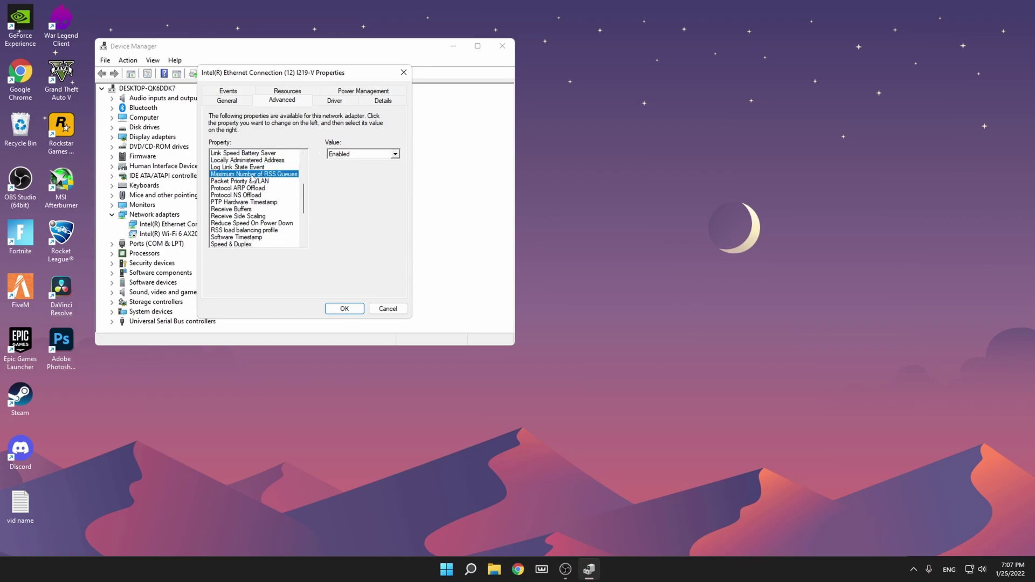
{"action": "left_click", "coordinate": [347, 156]}
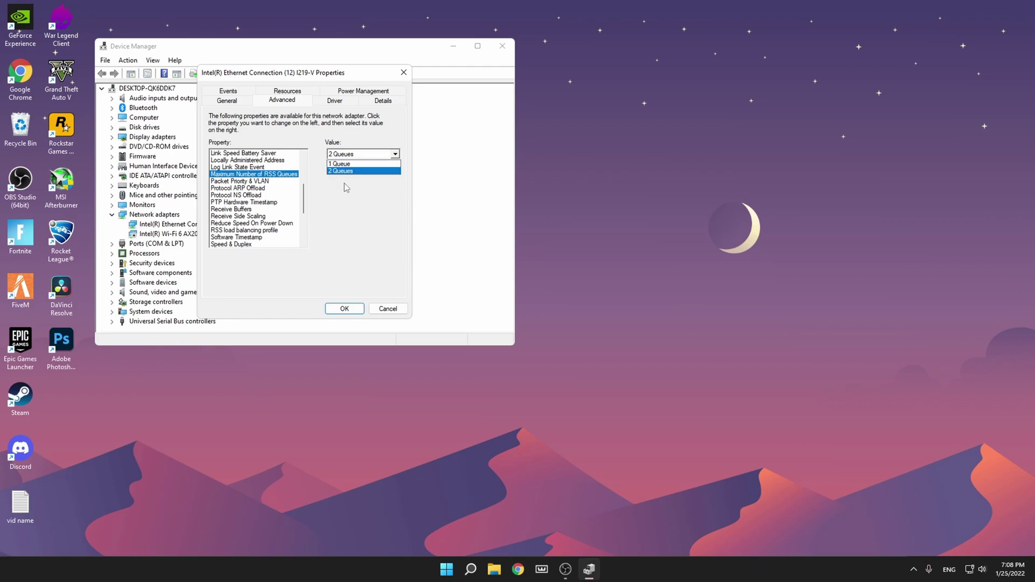
{"action": "left_click", "coordinate": [348, 172]}
Step: Set Packet Priority & VLAN to Disabled
{"action": "left_click", "coordinate": [240, 183]}
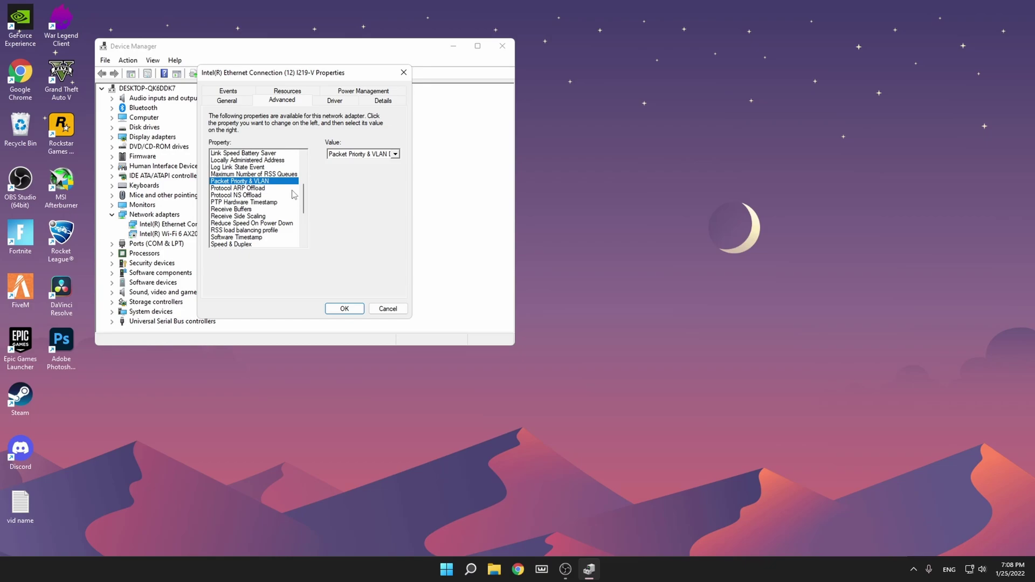
{"action": "left_click", "coordinate": [349, 154]}
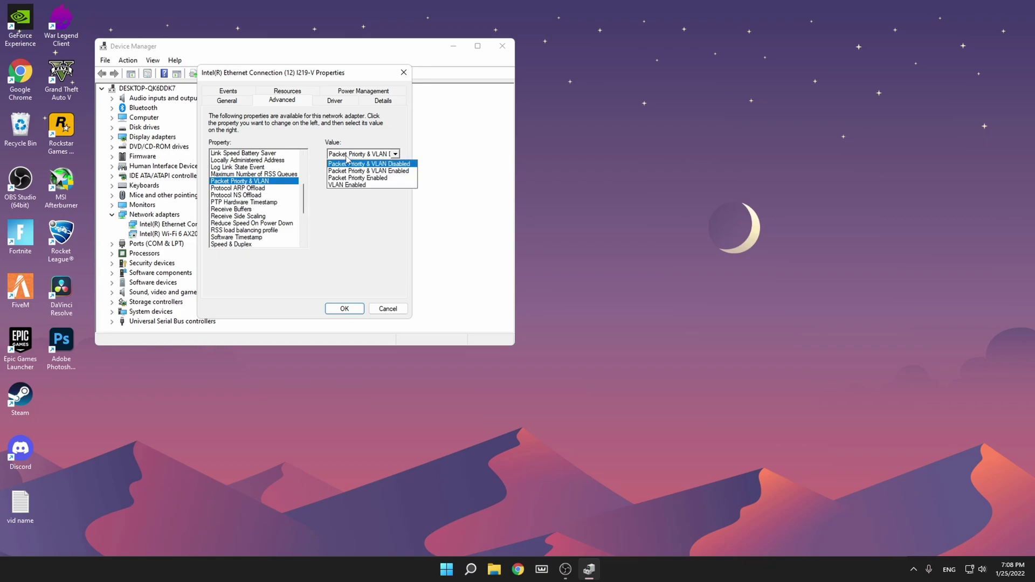
{"action": "left_click", "coordinate": [396, 164]}
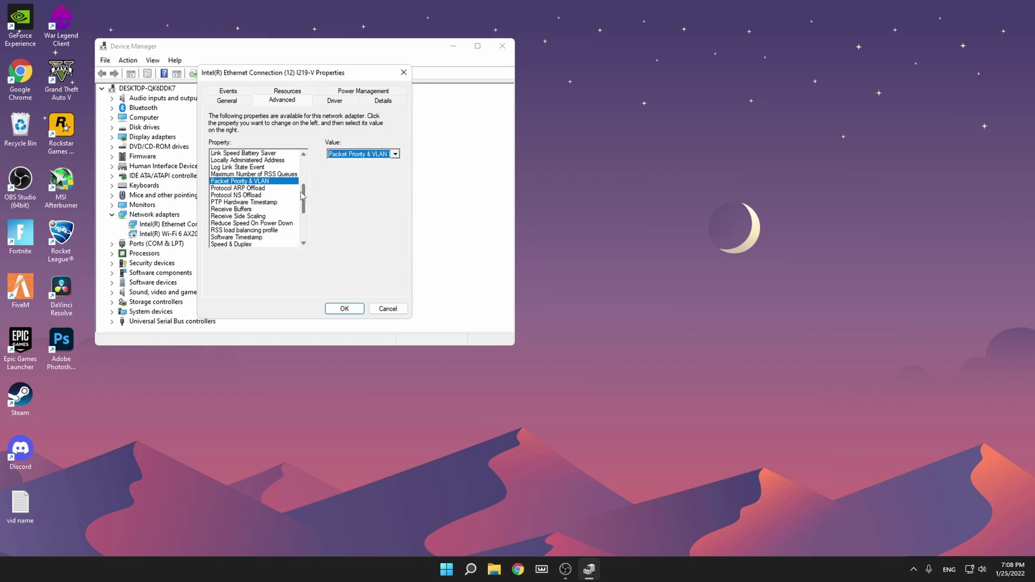
Step: Confirm Protocol ARP Offload, Protocol NS Offload and PTP Hardware Timestamp are Disabled
{"action": "scroll", "coordinate": [304, 199], "scroll_direction": "down", "scroll_amount": 1}
{"action": "left_click", "coordinate": [234, 174]}
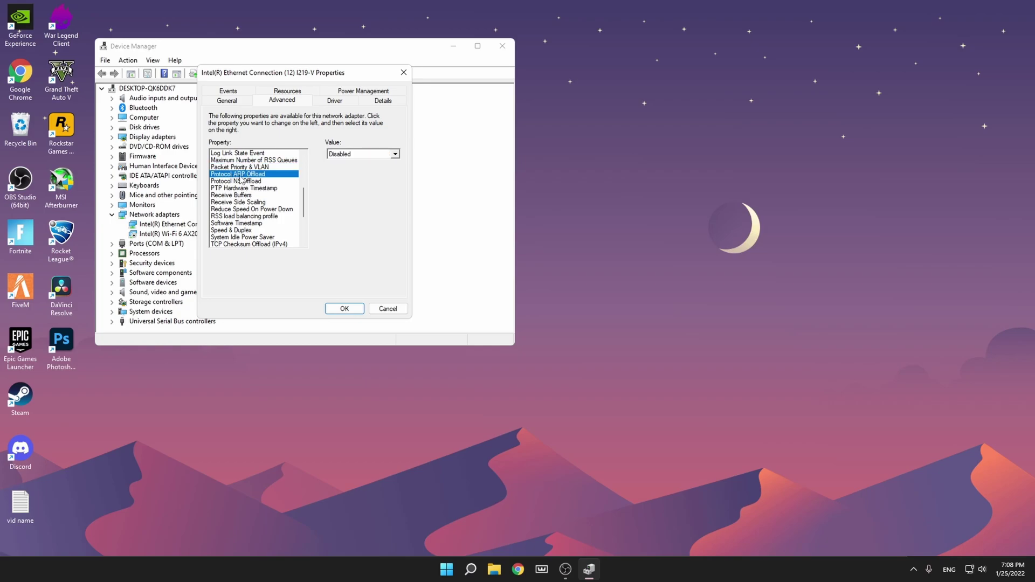
{"action": "left_click", "coordinate": [237, 181]}
{"action": "scroll", "coordinate": [306, 204], "scroll_direction": "down", "scroll_amount": 1}
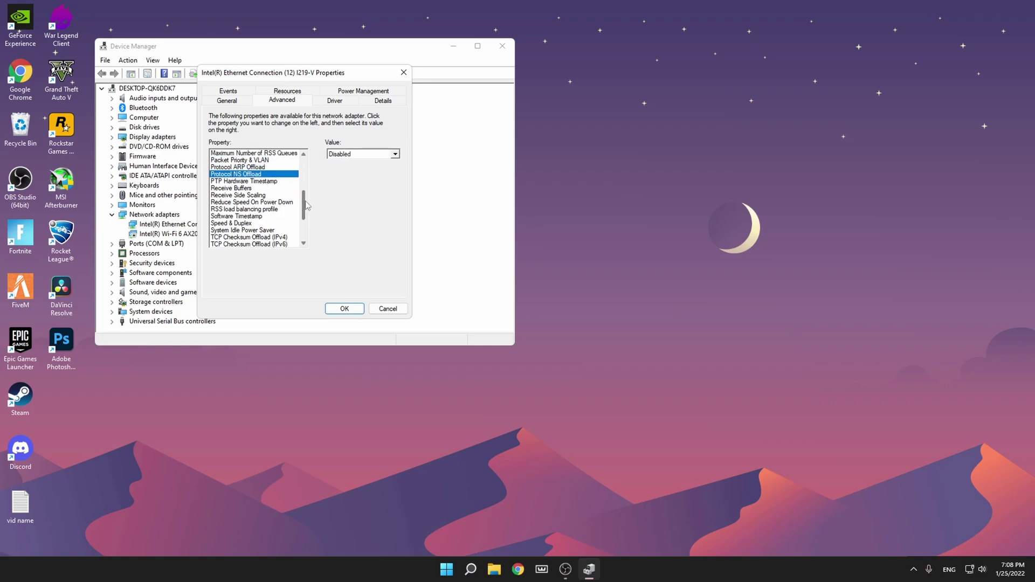
{"action": "left_click", "coordinate": [233, 182]}
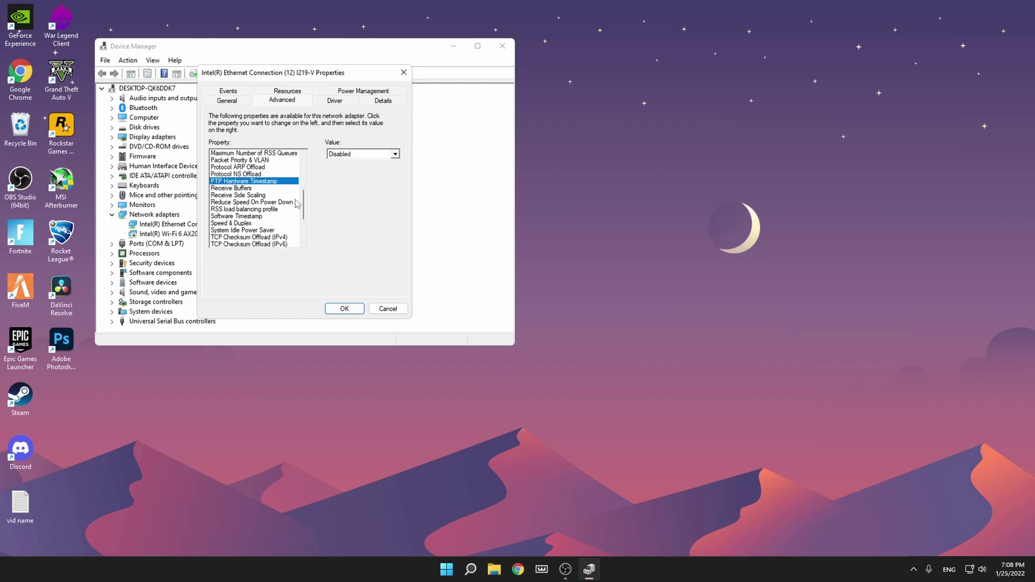
{"action": "scroll", "coordinate": [305, 205], "scroll_direction": "down", "scroll_amount": 2}
Step: Keep Receive Buffers at 512 and review Receive Side Scaling, Reduce Speed On Power Down, Software Timestamp
{"action": "left_click", "coordinate": [245, 175]}
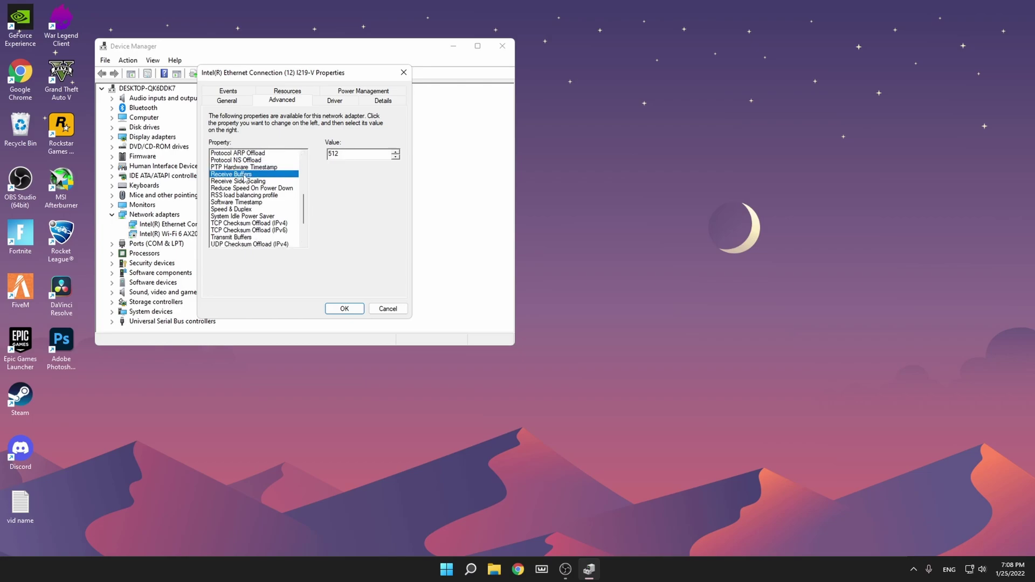
{"action": "double_click", "coordinate": [341, 158]}
{"action": "left_click", "coordinate": [249, 181]}
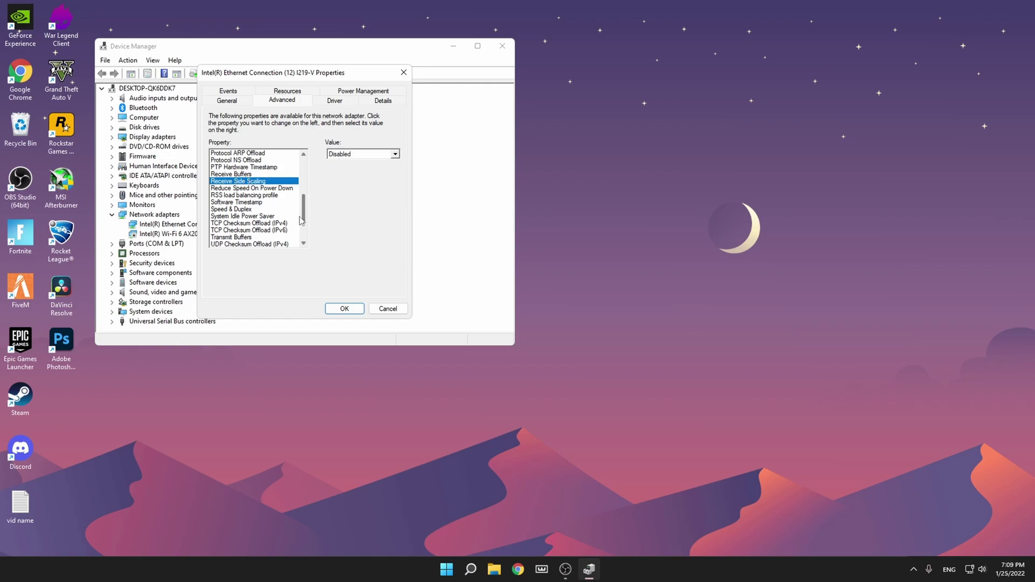
{"action": "left_click", "coordinate": [233, 189]}
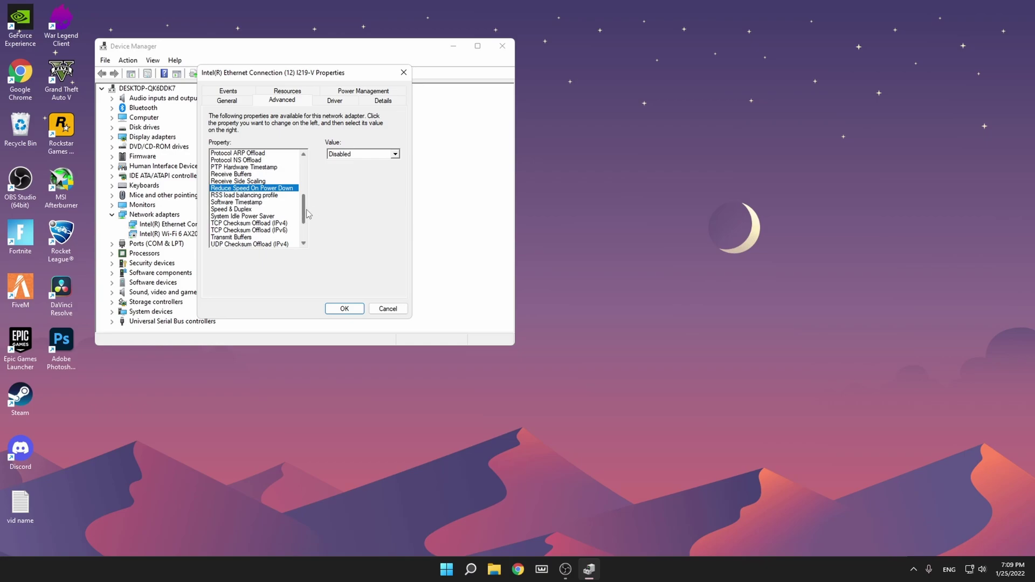
{"action": "scroll", "coordinate": [305, 211], "scroll_direction": "down", "scroll_amount": 2}
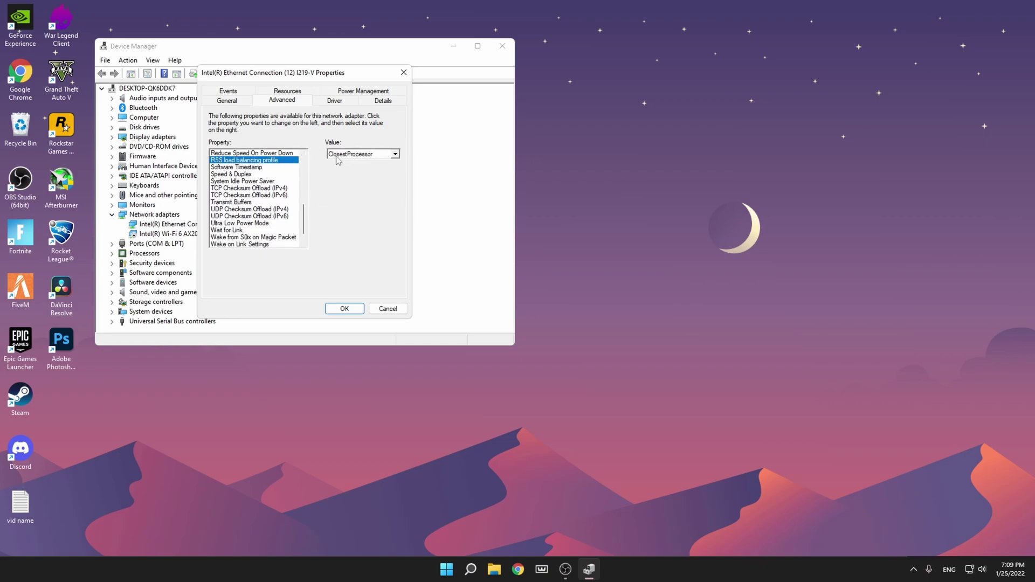
{"action": "left_click", "coordinate": [233, 168]}
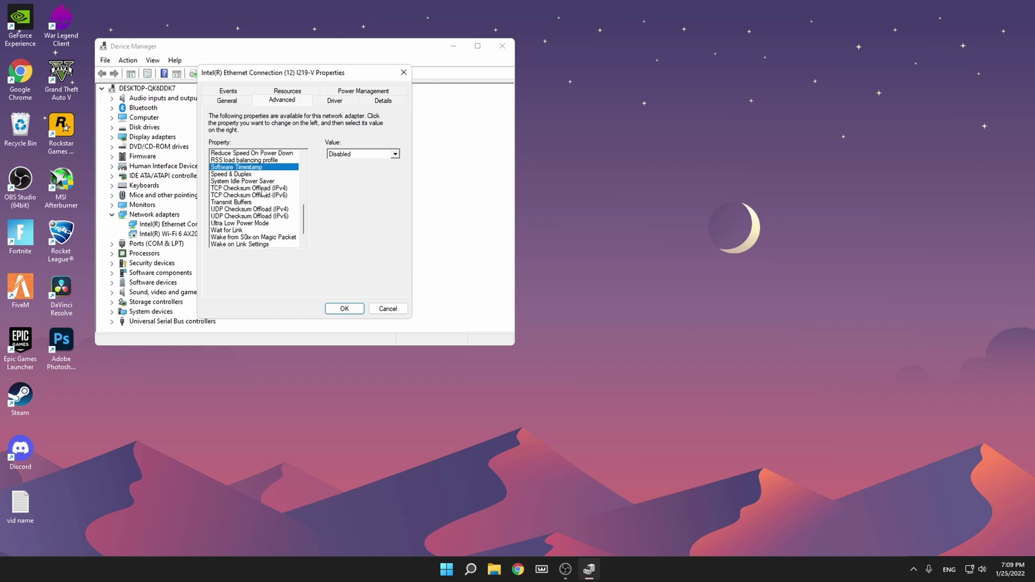
{"action": "scroll", "coordinate": [262, 193], "scroll_direction": "down", "scroll_amount": 1}
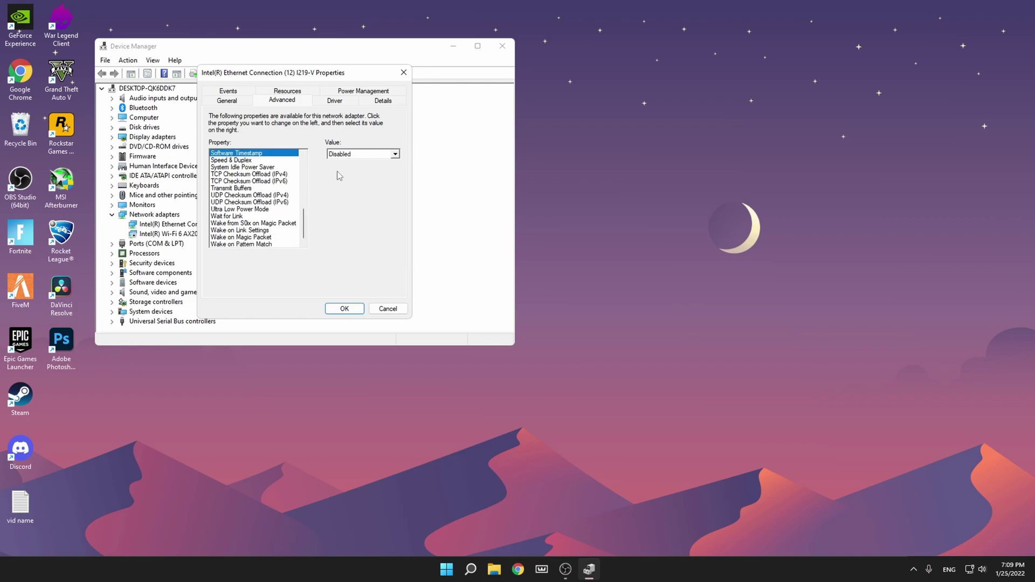
Step: Keep Speed & Duplex on Auto Negotiation and check System Idle Power Saver
{"action": "left_click", "coordinate": [231, 161]}
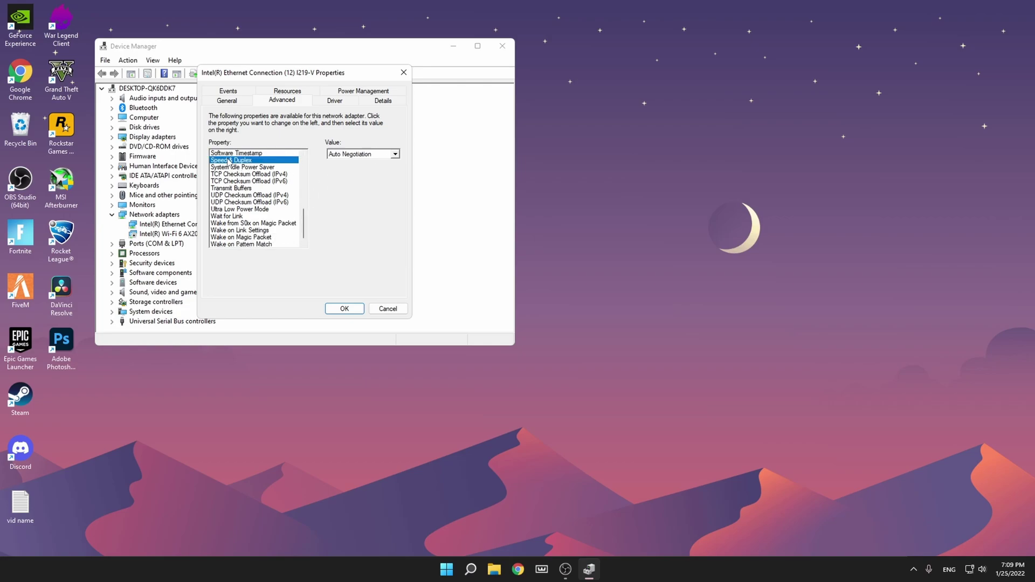
{"action": "left_click", "coordinate": [341, 155]}
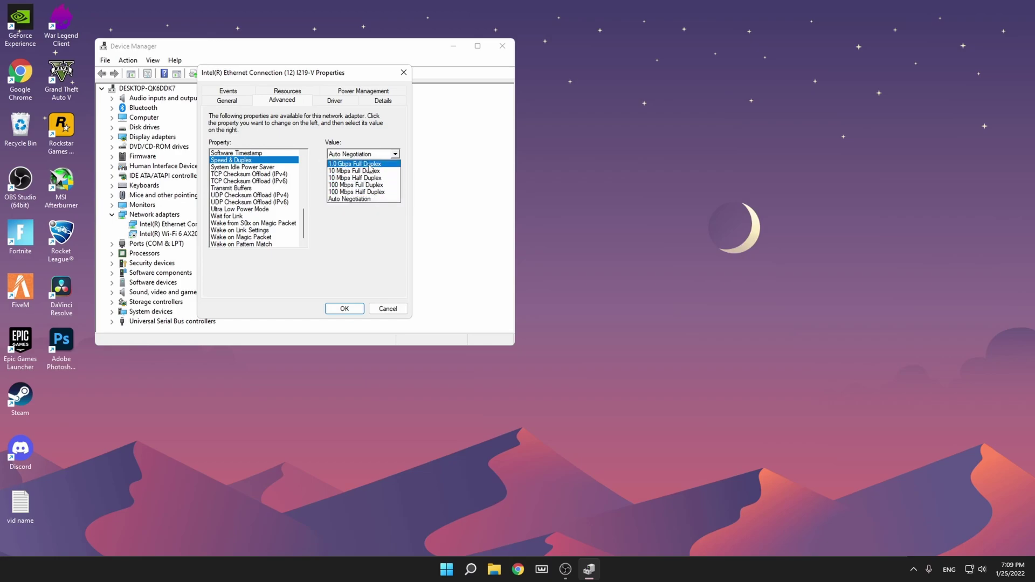
{"action": "left_click", "coordinate": [345, 200]}
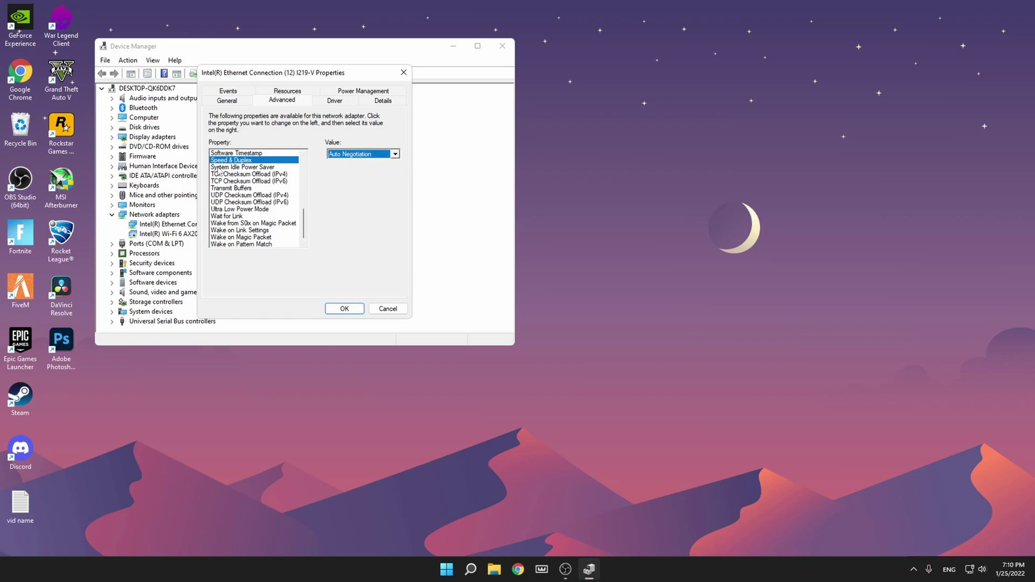
{"action": "left_click", "coordinate": [218, 168]}
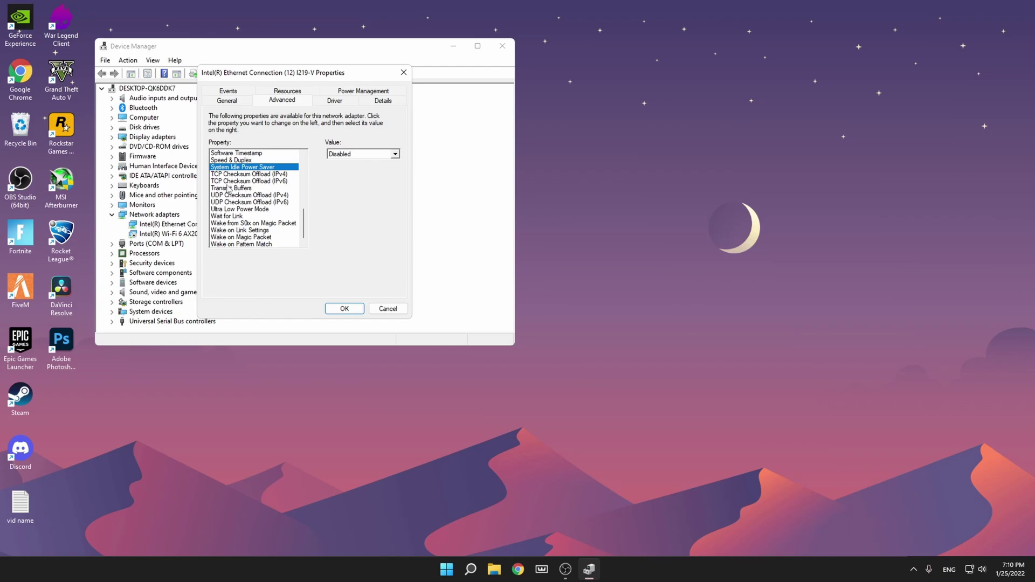
Step: Review TCP Checksum Offload (IPv4/IPv6) and the Transmit Buffers value
{"action": "left_click", "coordinate": [267, 174]}
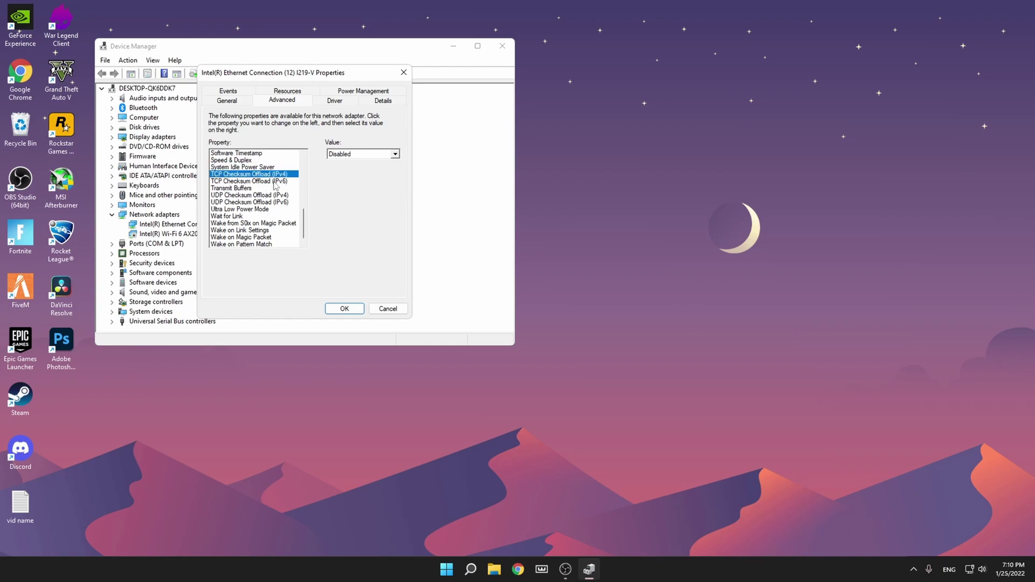
{"action": "left_click", "coordinate": [274, 182]}
{"action": "left_click", "coordinate": [237, 188]}
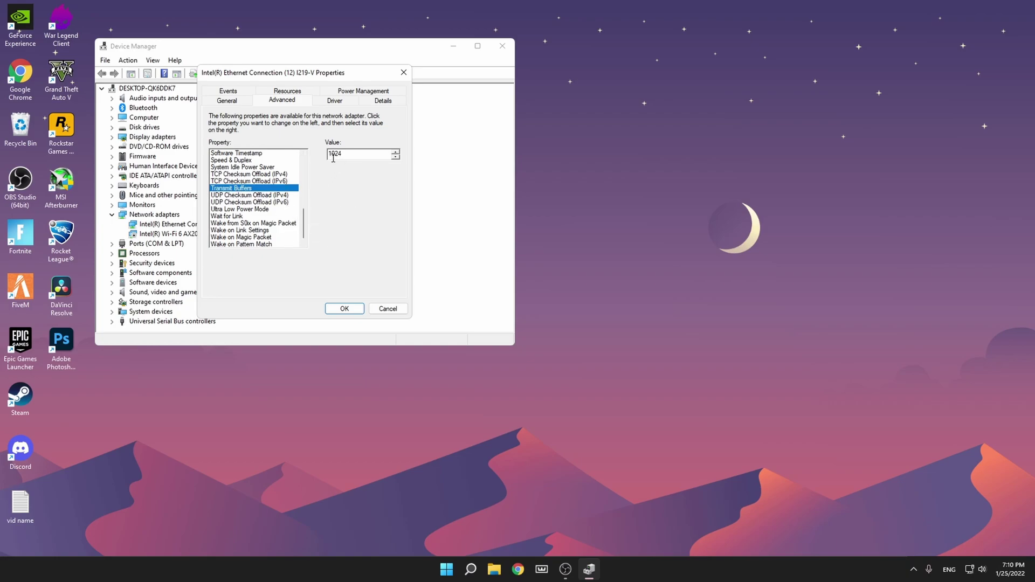
{"action": "scroll", "coordinate": [305, 234], "scroll_direction": "up", "scroll_amount": 1}
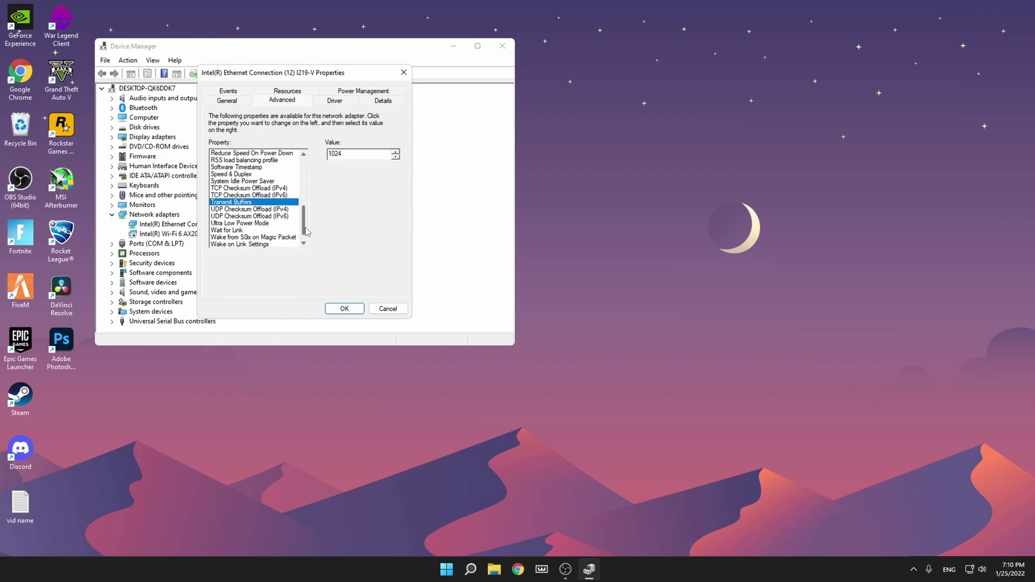
{"action": "scroll", "coordinate": [248, 162], "scroll_direction": "up", "scroll_amount": 1}
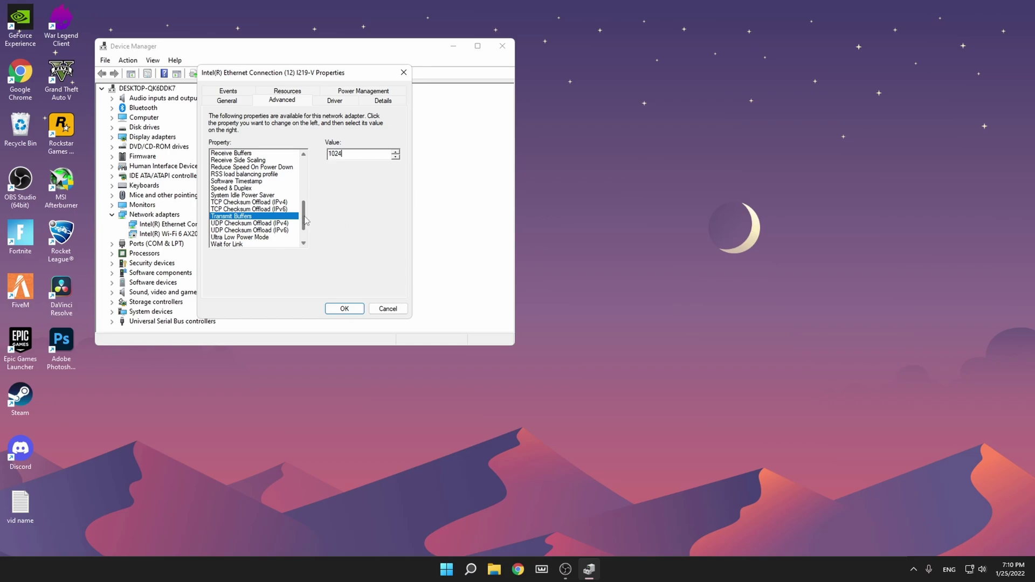
{"action": "scroll", "coordinate": [305, 220], "scroll_direction": "down", "scroll_amount": 2}
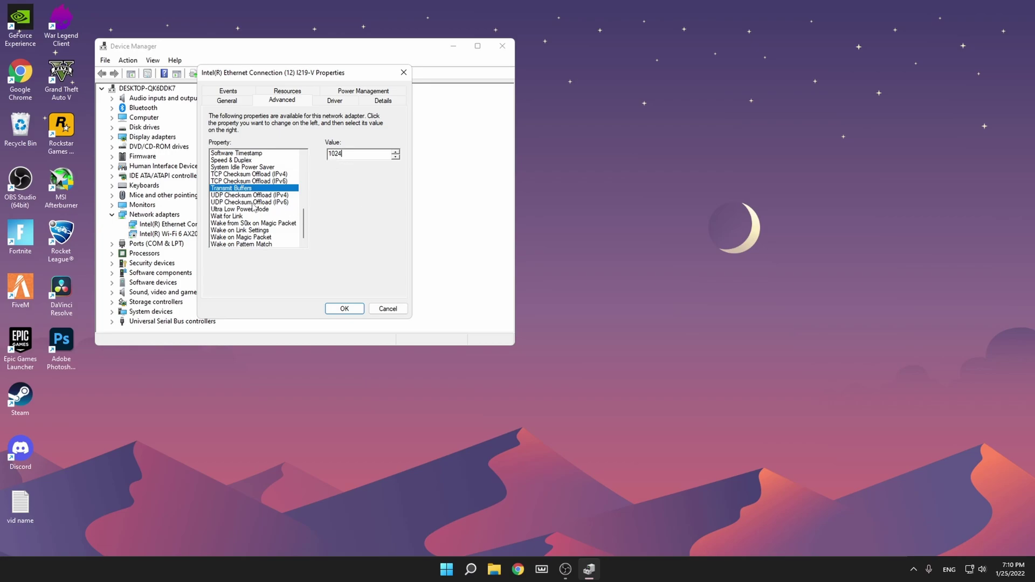
Step: Review UDP Checksum Offload, Ultra Low Power Mode, Wait for Link and the Wake settings, including Wake on Magic Packet
{"action": "left_click", "coordinate": [235, 197]}
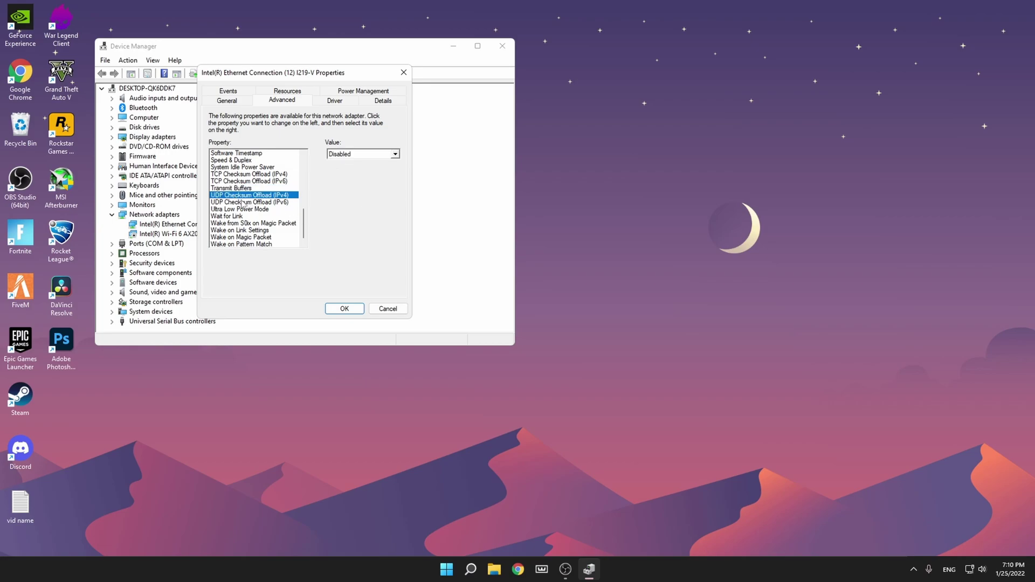
{"action": "left_click", "coordinate": [258, 203]}
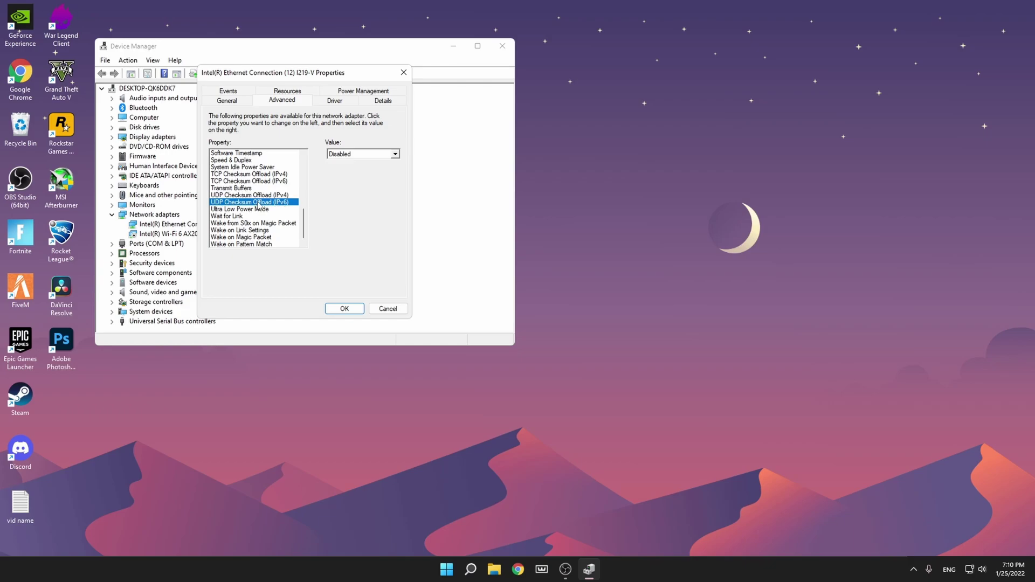
{"action": "left_click", "coordinate": [221, 210]}
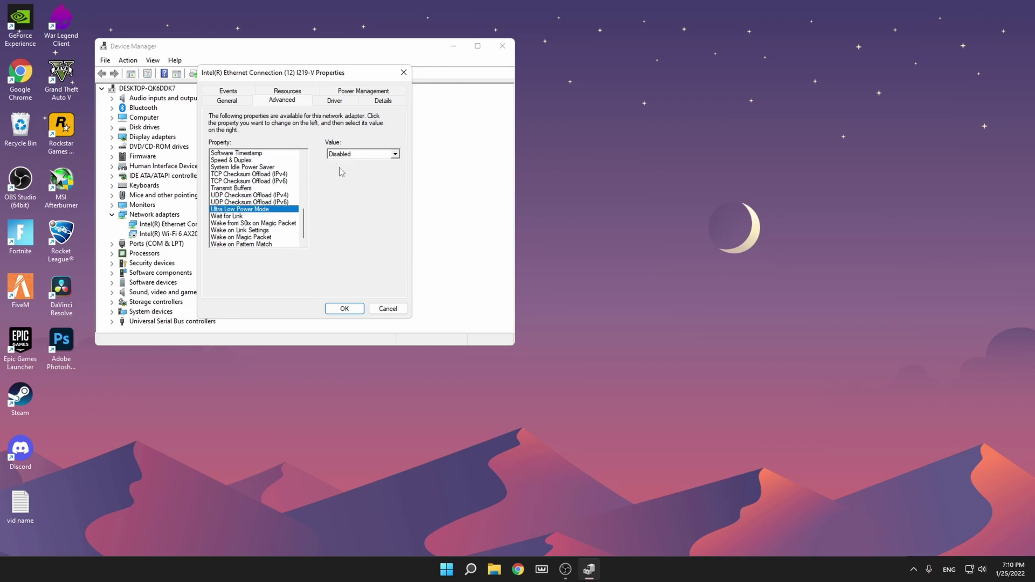
{"action": "left_click", "coordinate": [227, 217]}
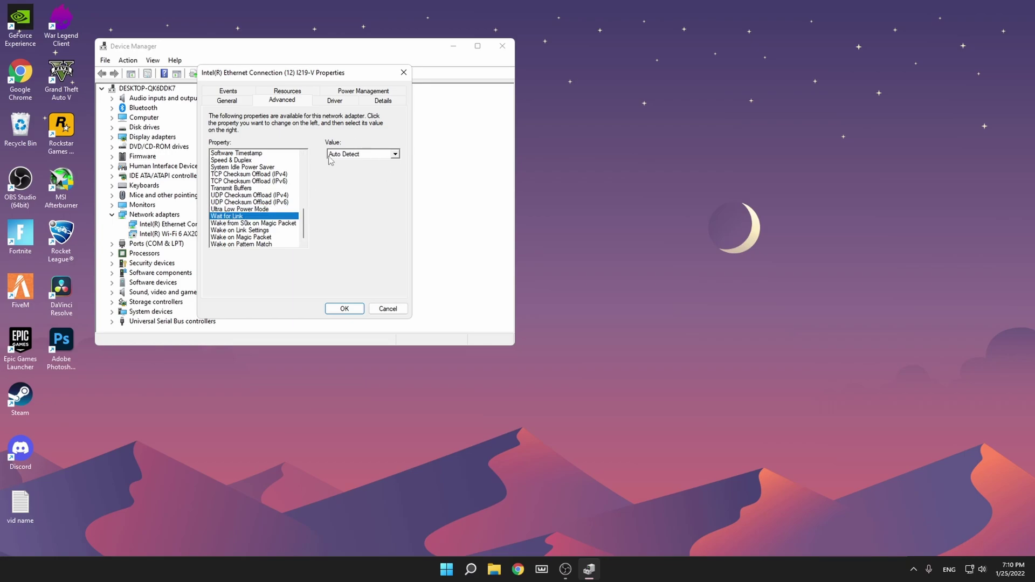
{"action": "left_click", "coordinate": [237, 224]}
{"action": "left_click", "coordinate": [234, 230]}
{"action": "left_click", "coordinate": [240, 245]}
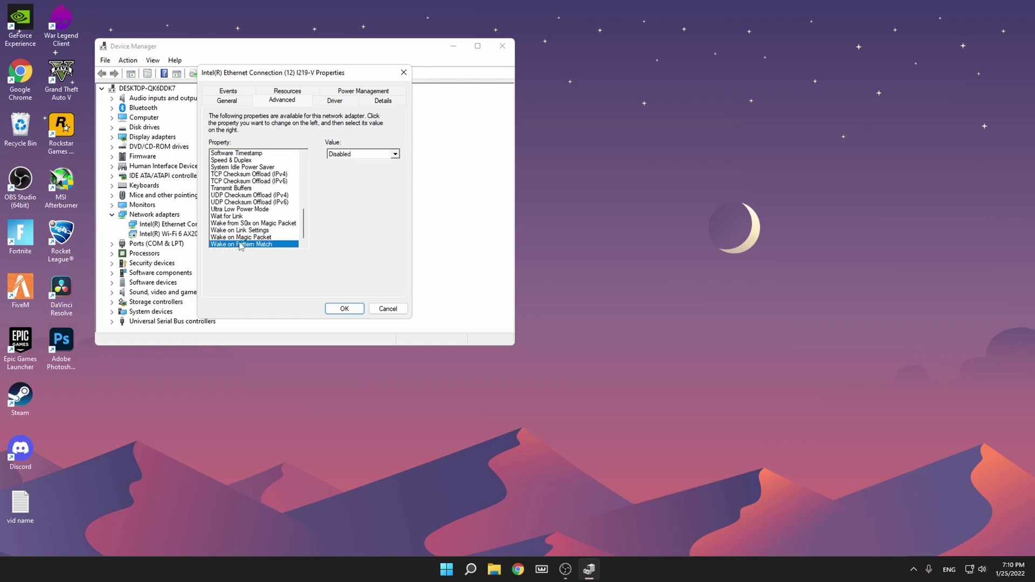
{"action": "left_click", "coordinate": [241, 237]}
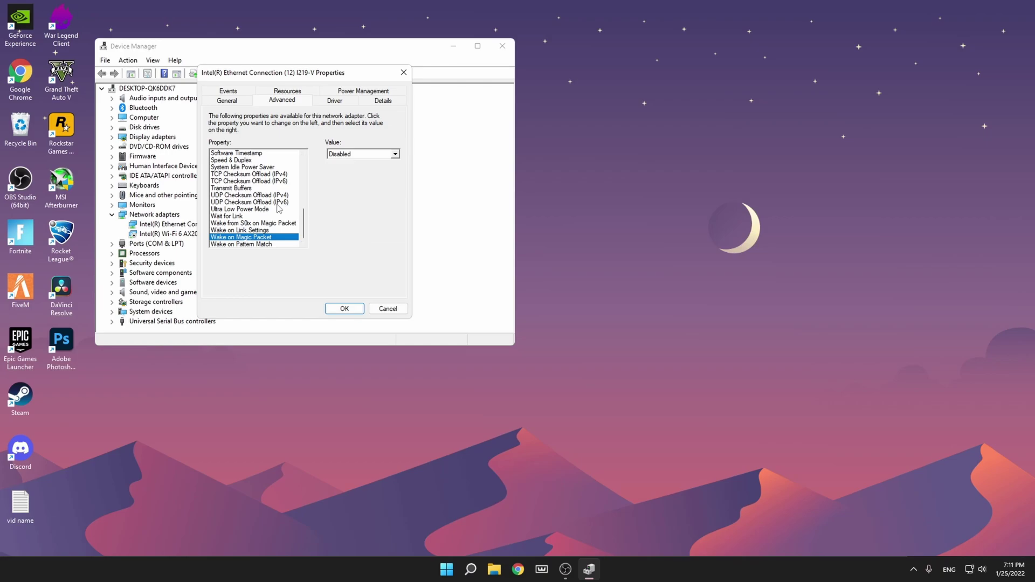
Step: Confirm UDP and TCP Checksum Offload (IPv4 and IPv6) all read Disabled
{"action": "left_click", "coordinate": [236, 203]}
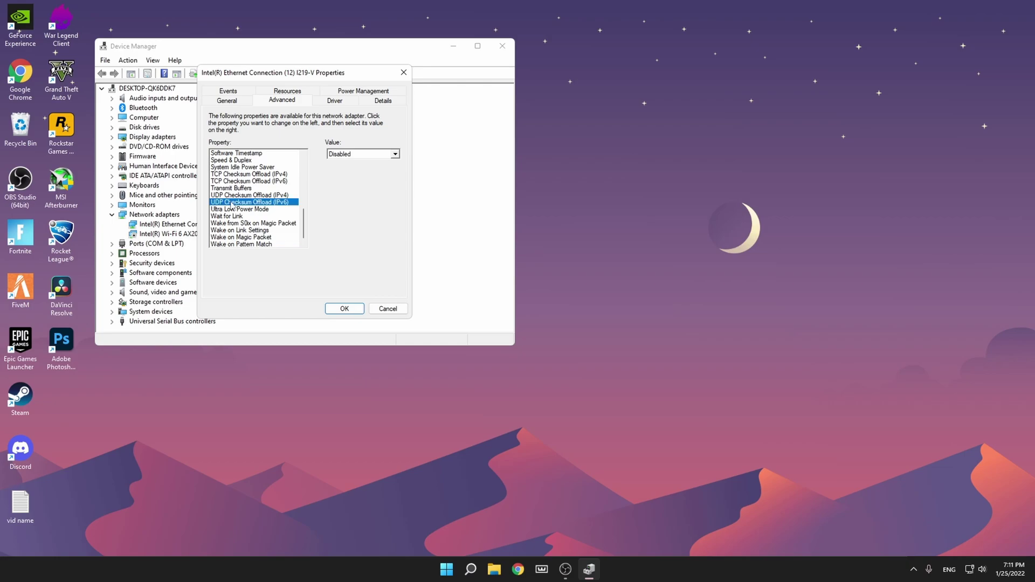
{"action": "left_click", "coordinate": [237, 197]}
{"action": "left_click", "coordinate": [223, 181]}
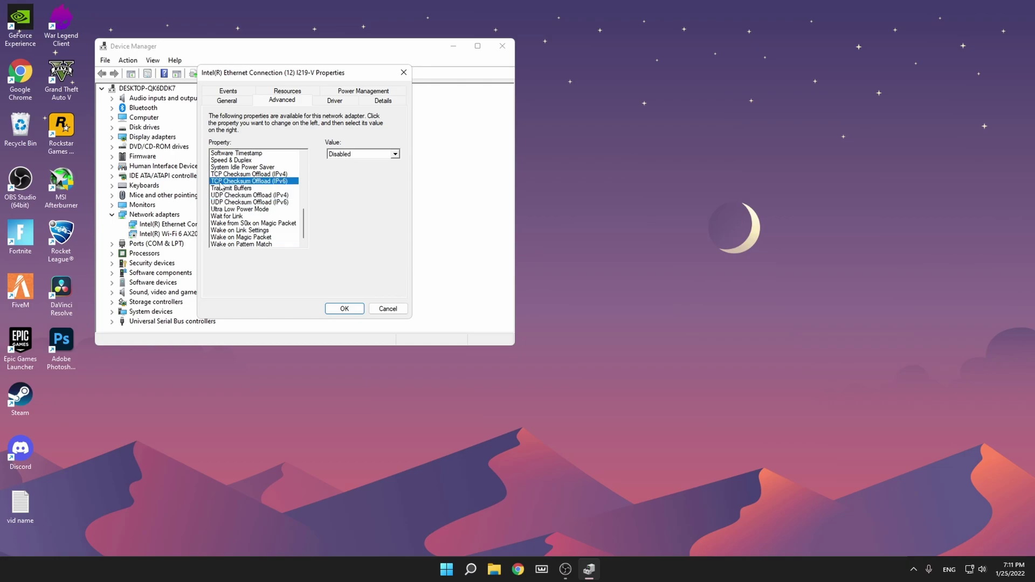
{"action": "left_click", "coordinate": [222, 174]}
Step: Verify Large Send Offload V2 (IPv4/IPv6) and IPv4 Checksum Offload are Disabled
{"action": "left_click_drag", "start_coordinate": [304, 225], "coordinate": [306, 178]}
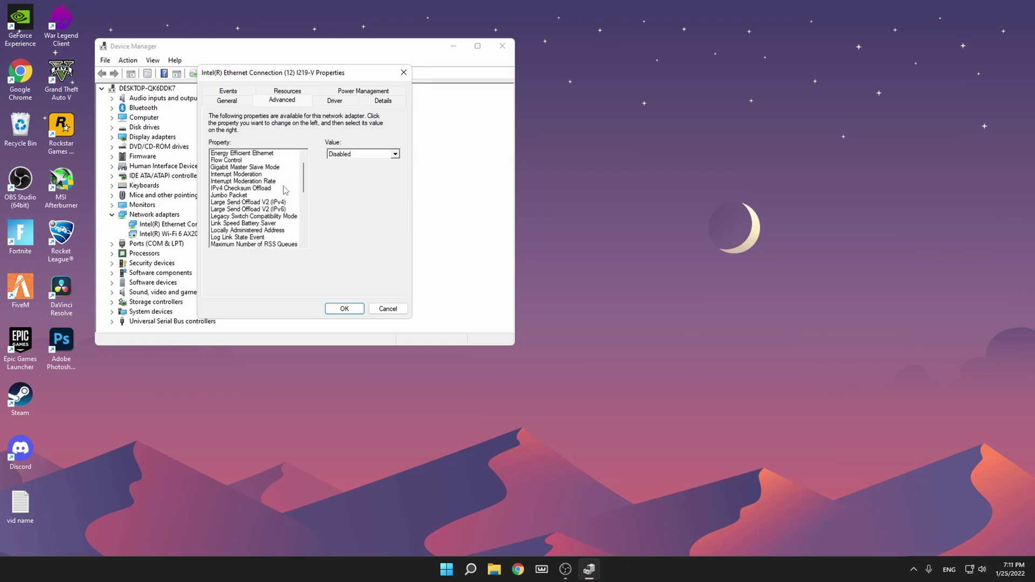
{"action": "left_click", "coordinate": [233, 202]}
{"action": "left_click", "coordinate": [246, 209]}
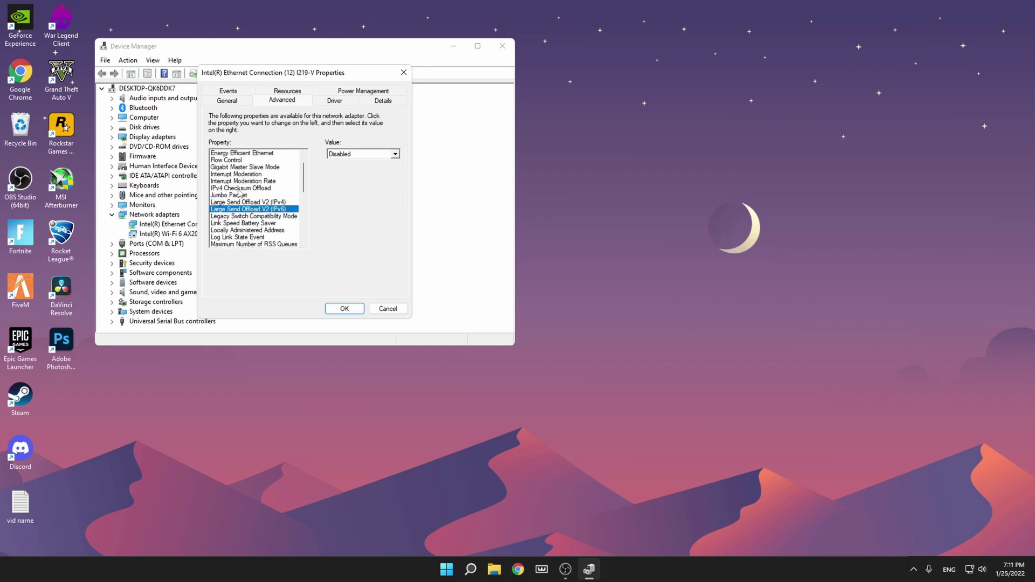
{"action": "left_click", "coordinate": [251, 188]}
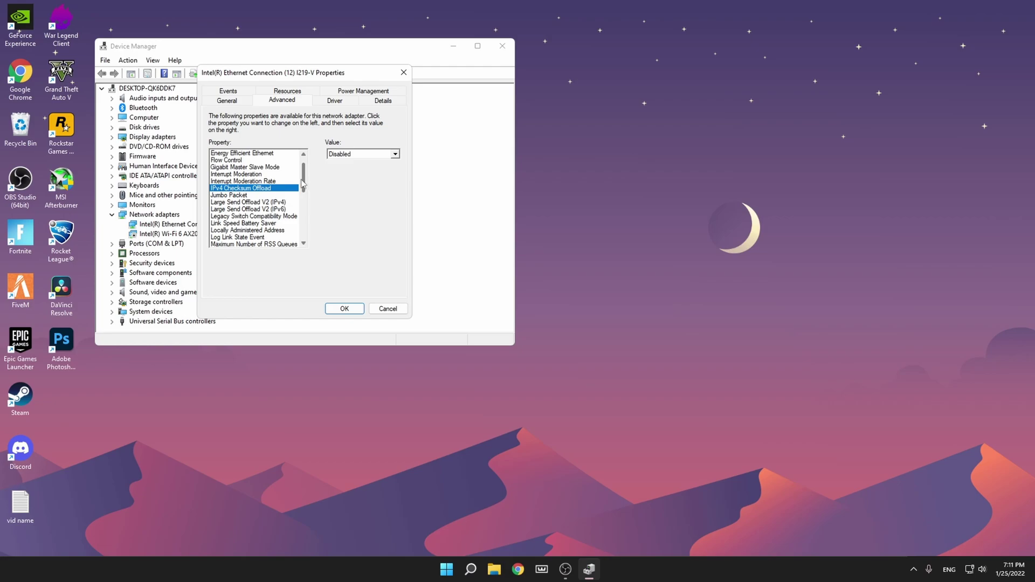
Step: Recheck Large Send Offload V2 (IPv4) and save the adapter properties with OK
{"action": "left_click_drag", "start_coordinate": [304, 183], "coordinate": [316, 251]}
{"action": "left_click", "coordinate": [281, 195]}
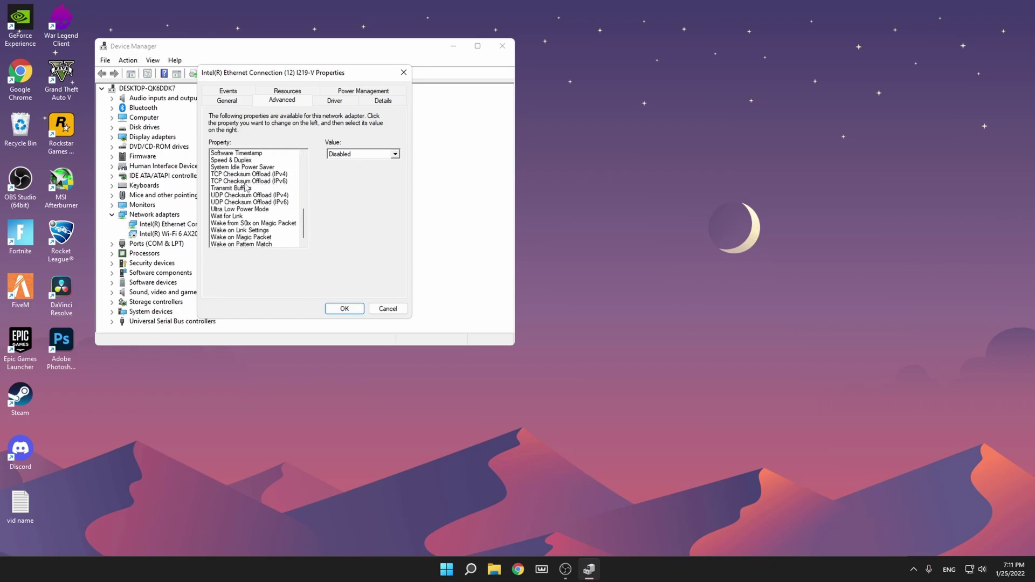
{"action": "left_click", "coordinate": [338, 307]}
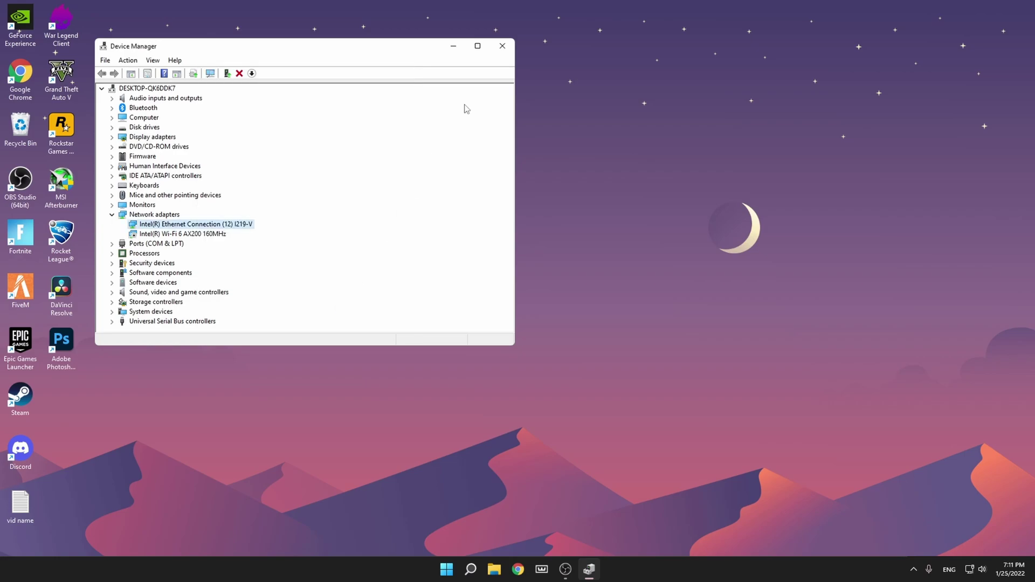
Step: Close Device Manager and open Control Panel from Windows search
{"action": "left_click", "coordinate": [502, 46]}
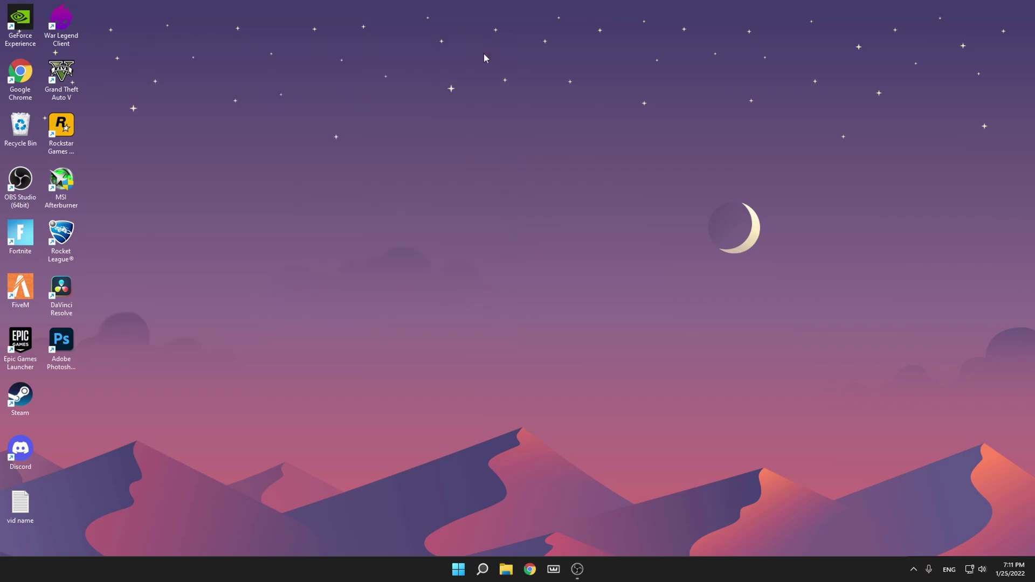
{"action": "left_click", "coordinate": [482, 569]}
{"action": "type", "text": "control Panel"}
{"action": "left_click", "coordinate": [388, 275]}
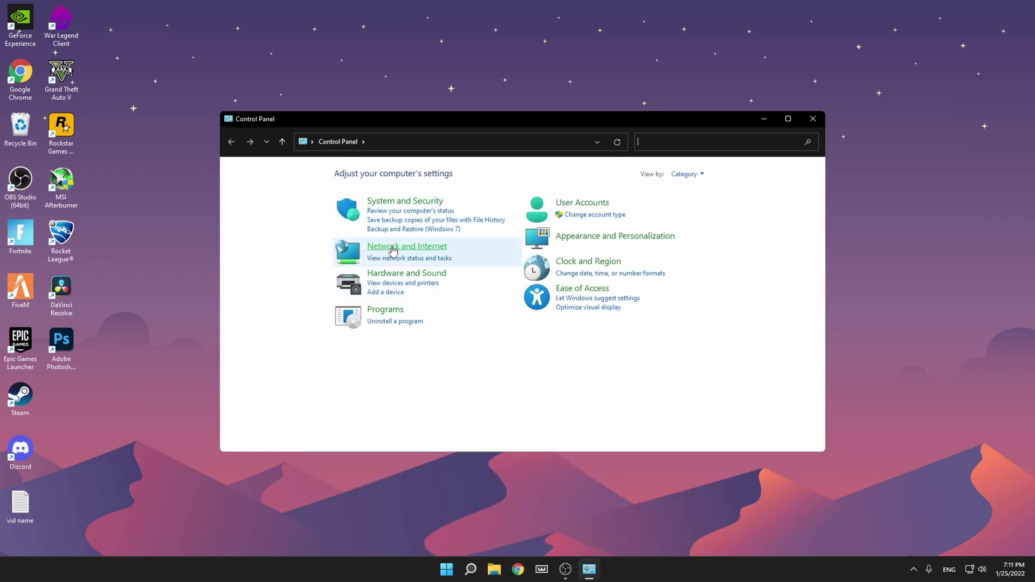
Step: Navigate Network and Internet to More network adapter options and select Ethernet
{"action": "left_click", "coordinate": [389, 251]}
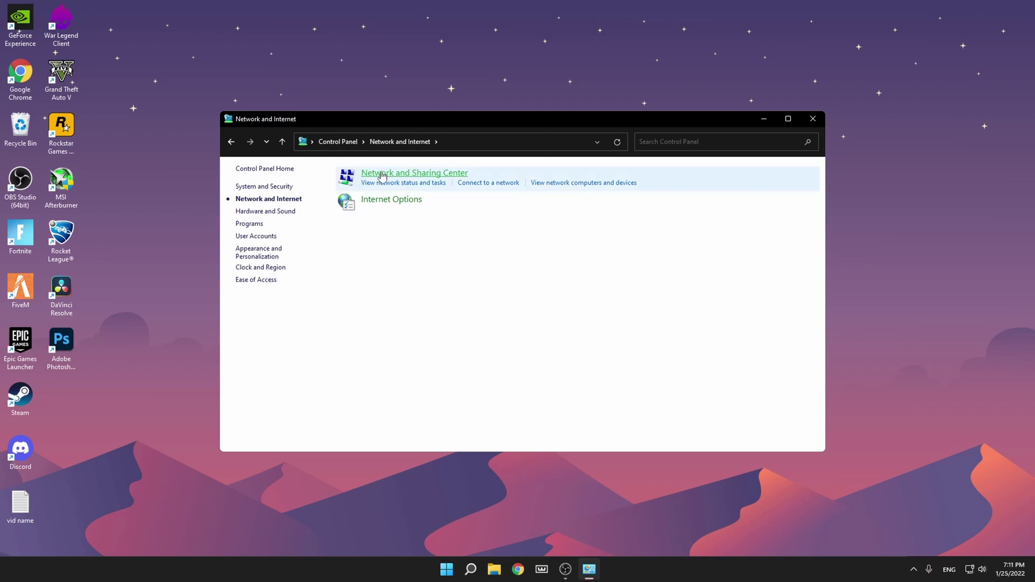
{"action": "left_click", "coordinate": [454, 178]}
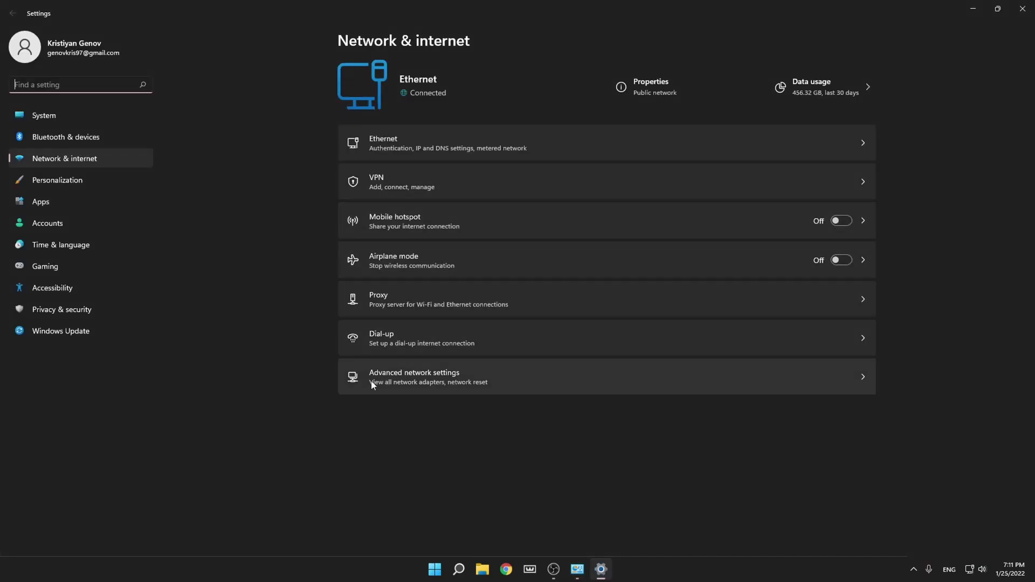
{"action": "left_click", "coordinate": [457, 374]}
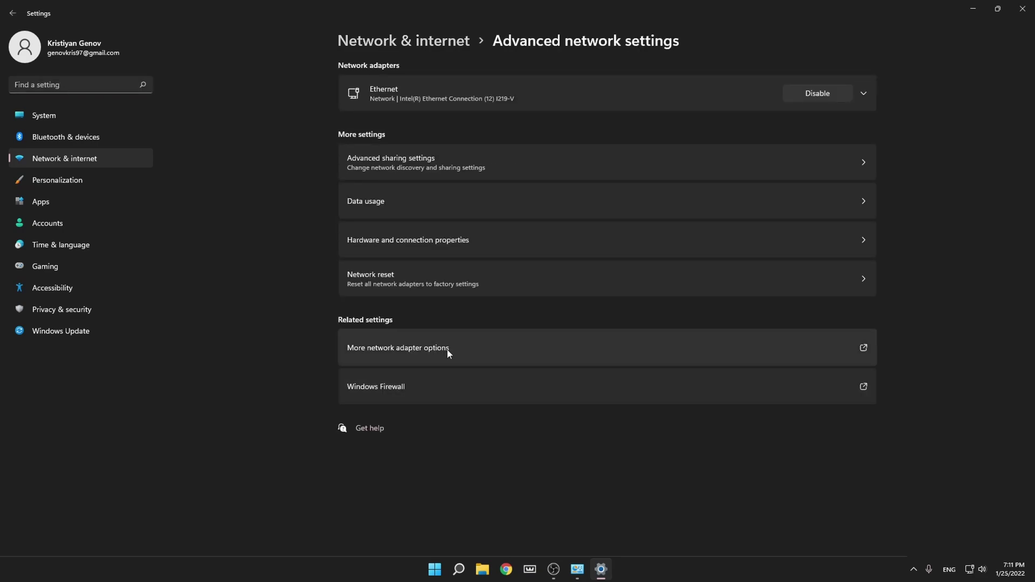
{"action": "left_click", "coordinate": [447, 352]}
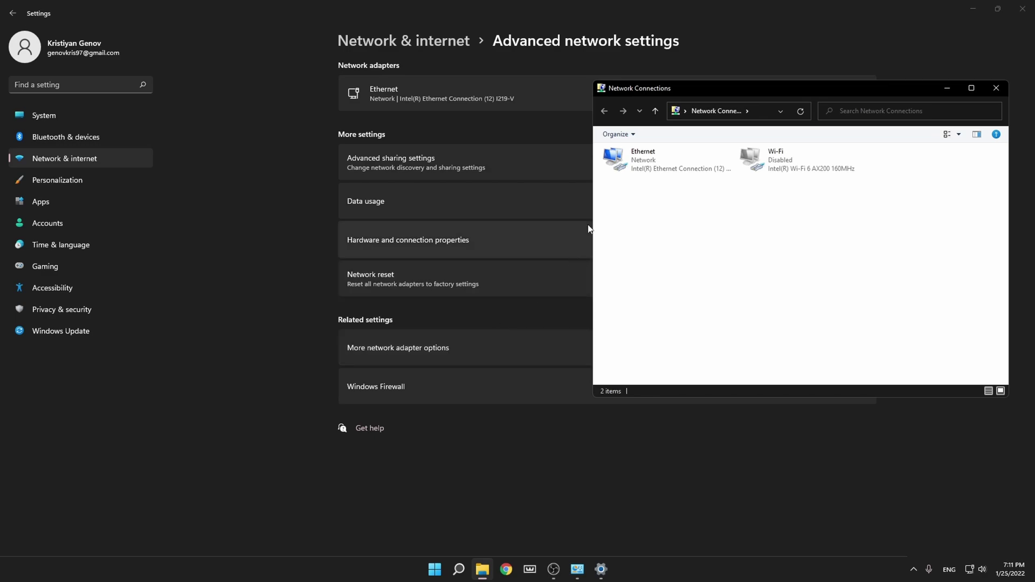
{"action": "left_click_drag", "start_coordinate": [728, 86], "coordinate": [518, 66]}
{"action": "left_click_drag", "start_coordinate": [474, 211], "coordinate": [444, 140]}
Step: Open the Ethernet connection's Internet Protocol Version 4 properties
{"action": "right_click", "coordinate": [444, 139]}
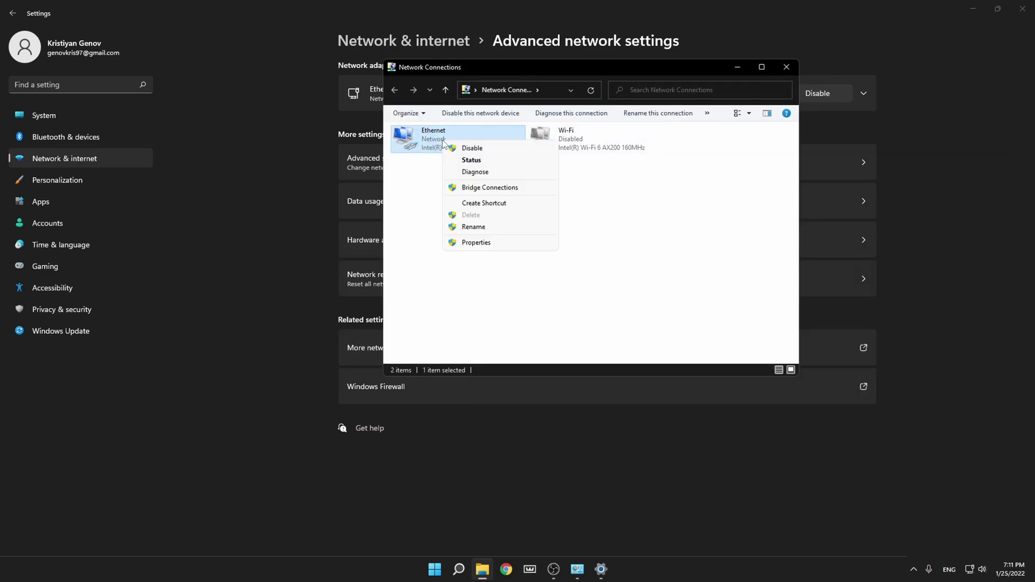
{"action": "left_click", "coordinate": [476, 244]}
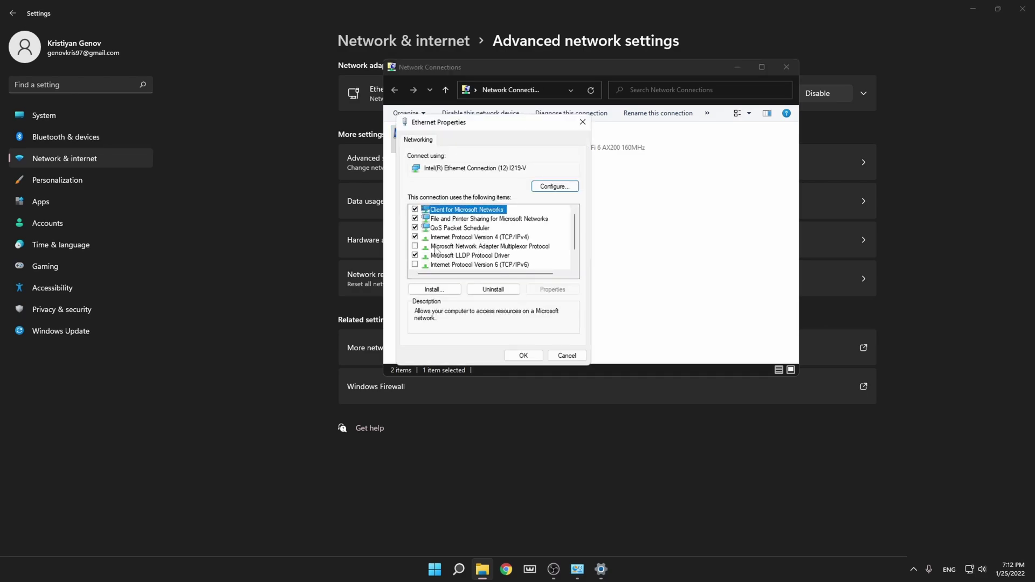
{"action": "double_click", "coordinate": [495, 238]}
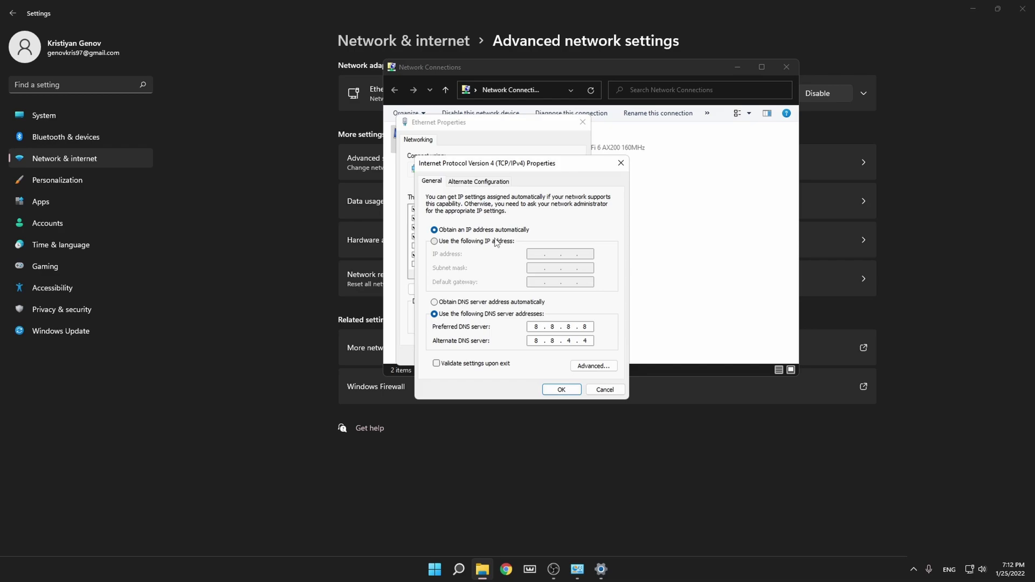
{"action": "left_click_drag", "start_coordinate": [488, 164], "coordinate": [446, 111]}
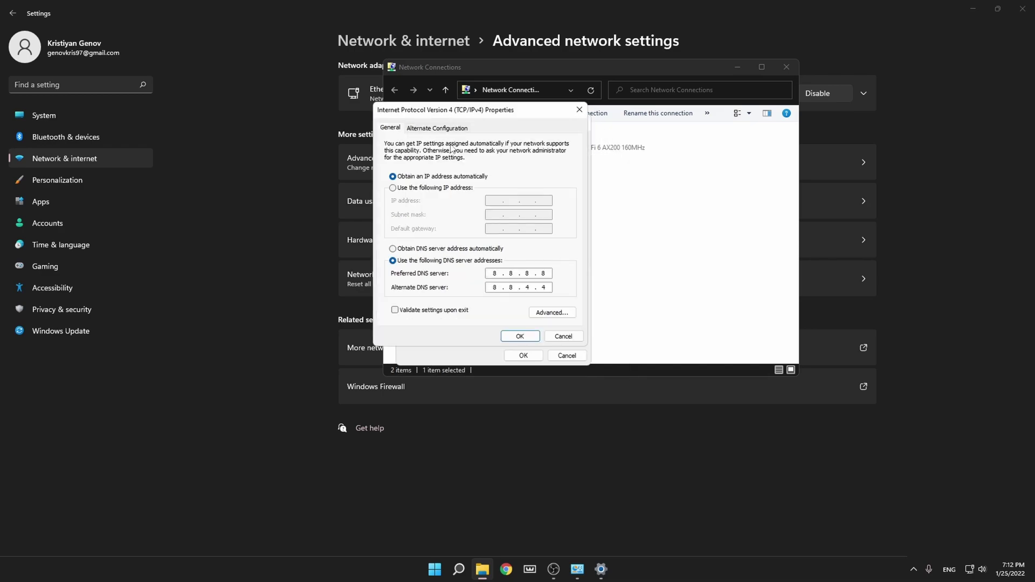
Step: Use manual DNS servers with preferred 8.8.8.8 and alternate 8.8.4.4
{"action": "left_click", "coordinate": [393, 250]}
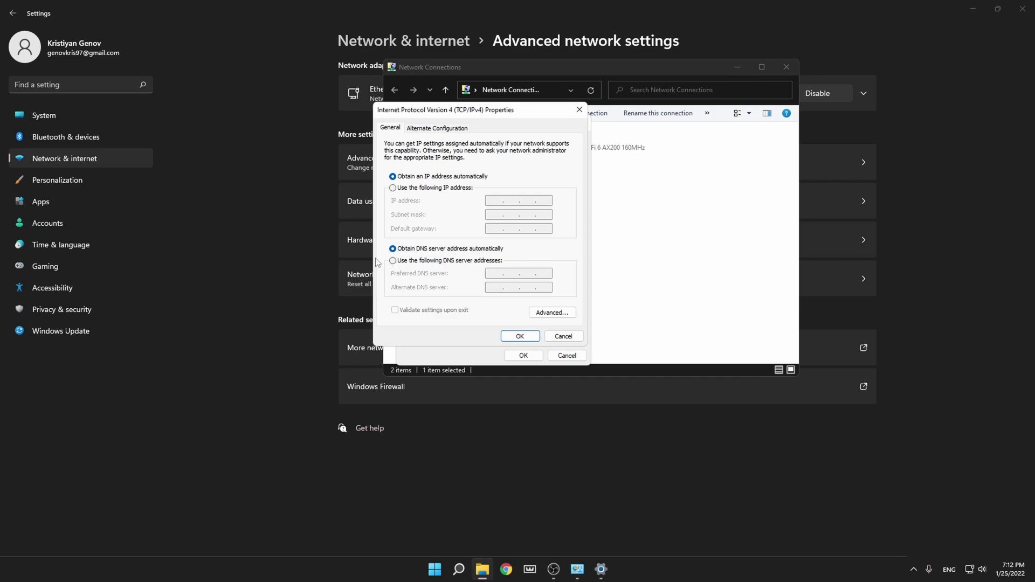
{"action": "left_click", "coordinate": [393, 261]}
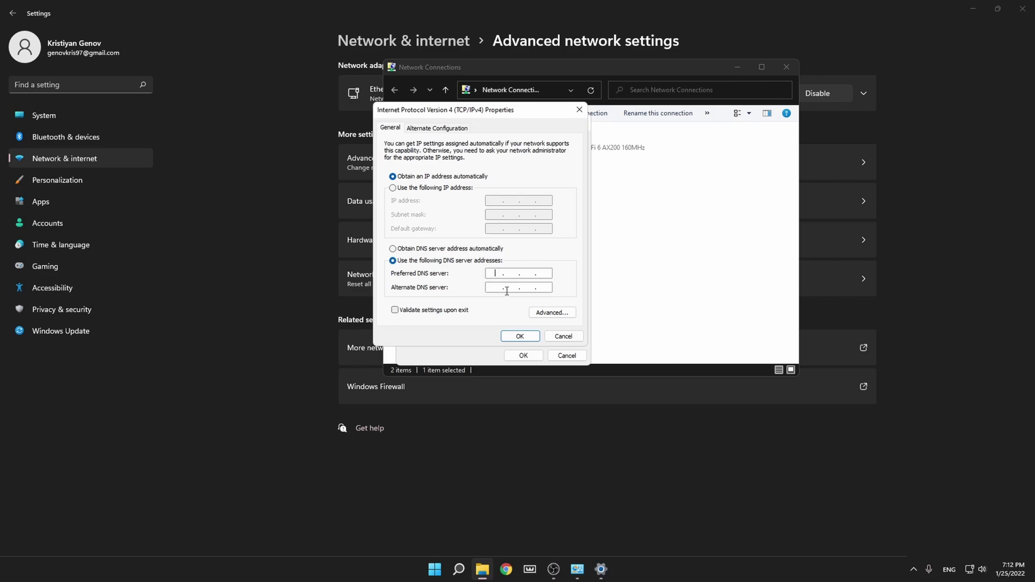
{"action": "type", "text": "8.8.8.88"}
{"action": "key", "text": "BackSpace"}
{"action": "key", "text": "BackSpace"}
{"action": "type", "text": "1.1.1.1"}
{"action": "left_click", "coordinate": [516, 289]}
{"action": "type", "text": "1 . 0 . 0"}
{"action": "type", "text": "8.8.8.8"}
{"action": "left_click", "coordinate": [493, 286]}
{"action": "type", "text": "8.8.4.4"}
Step: Save the IPv4 DNS and Ethernet properties, then close the Network Connections, Settings and Control Panel windows
{"action": "left_click", "coordinate": [534, 336]}
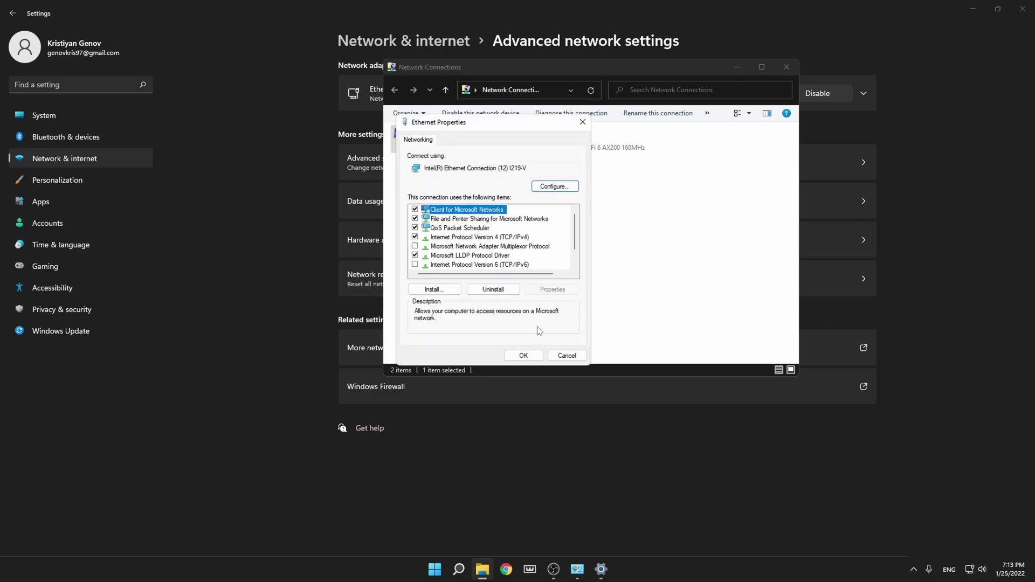
{"action": "left_click", "coordinate": [524, 358]}
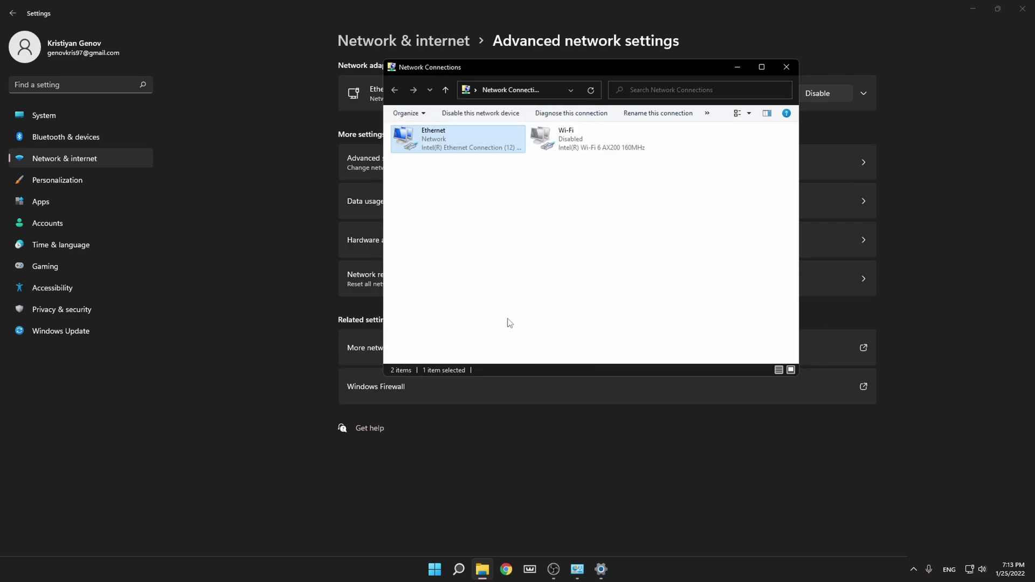
{"action": "left_click", "coordinate": [786, 67]}
{"action": "left_click", "coordinate": [1023, 9]}
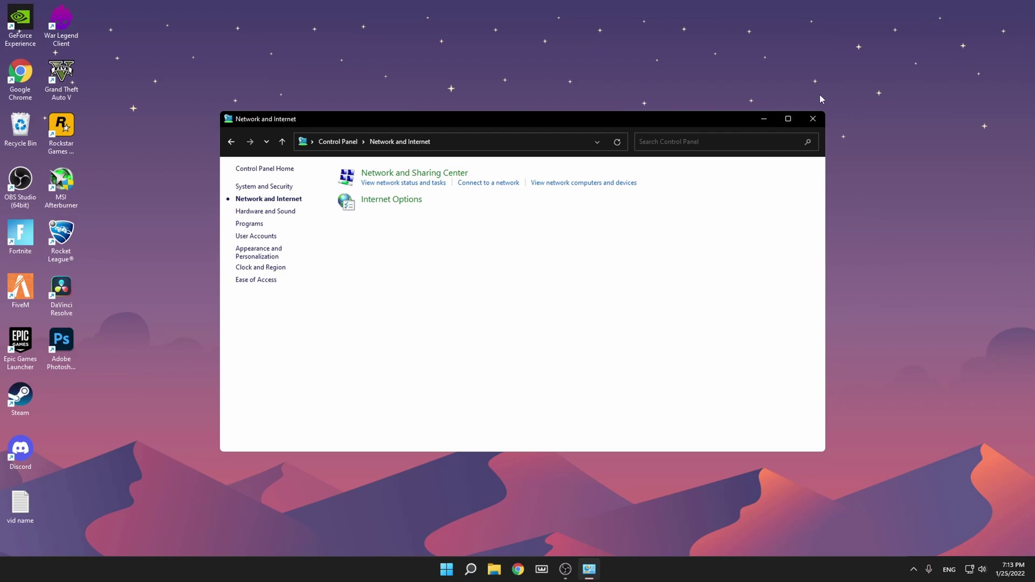
{"action": "left_click", "coordinate": [813, 118]}
Step: Launch Command Prompt by searching 'cmd' in Windows search
{"action": "left_click", "coordinate": [483, 569]}
{"action": "type", "text": "c"}
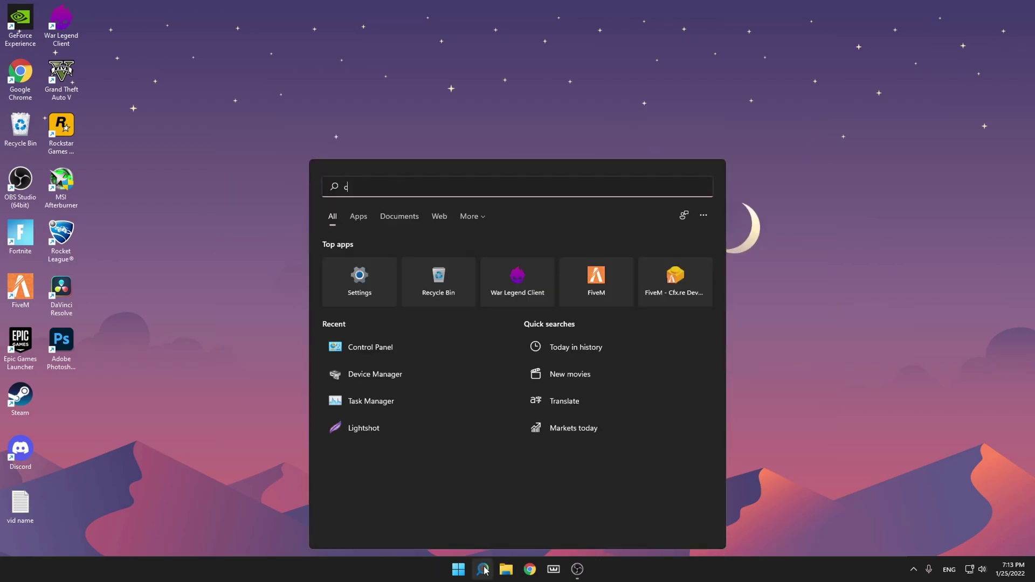
{"action": "type", "text": "md"}
{"action": "key", "text": "Return"}
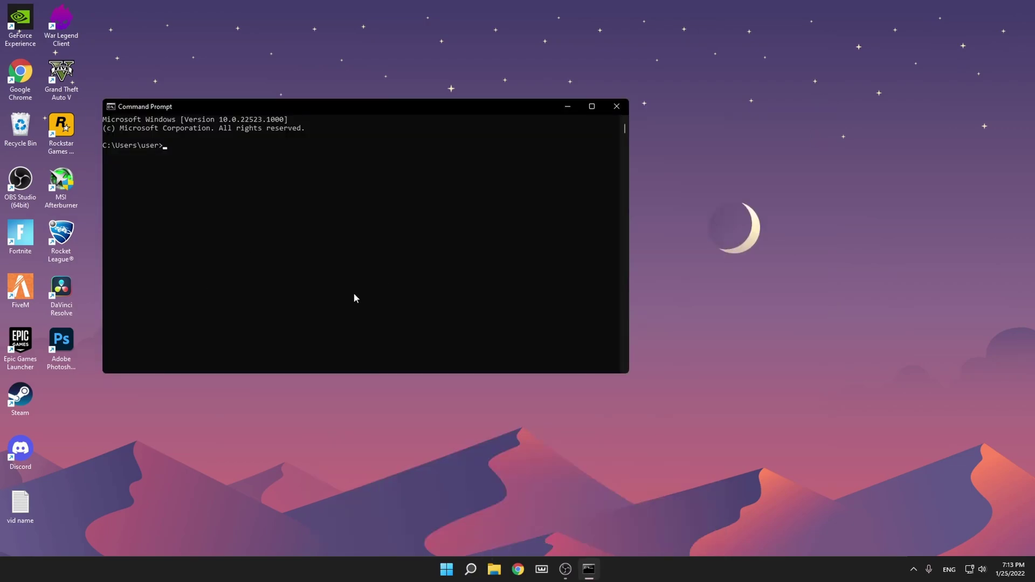
Step: Ping 8.8.8.8 and 1.1.1.1, both averaging about 14 ms with 0% loss, and highlight the first results
{"action": "type", "text": "ping 8.8.8.8"}
{"action": "key", "text": "Return"}
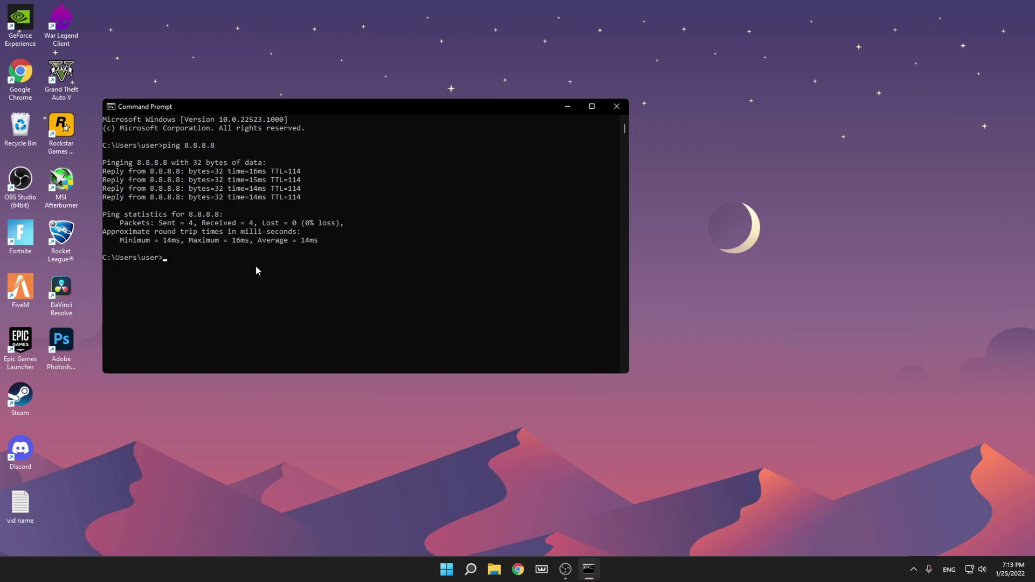
{"action": "type", "text": "ping 1.1.1.1."}
{"action": "key", "text": "Return"}
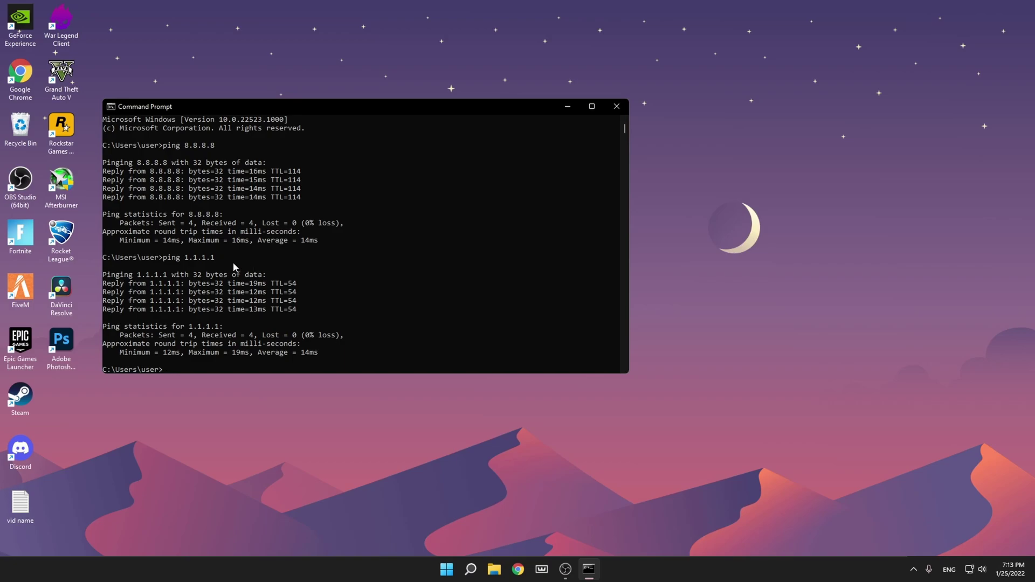
{"action": "left_click_drag", "start_coordinate": [189, 247], "coordinate": [216, 249]}
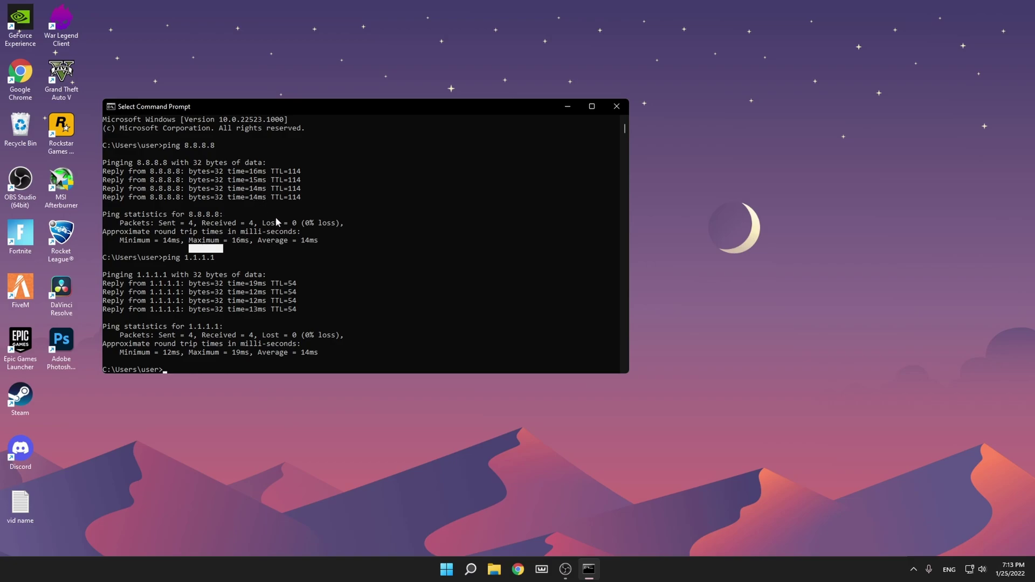
Step: Discard the partly typed 'ping 88' command and exit the purple pickup truck in Fortnite
{"action": "type", "text": "ping 88"}
{"action": "key", "text": "BackSpace"}
{"action": "key", "text": "BackSpace"}
{"action": "key", "text": "BackSpace"}
{"action": "key", "text": "BackSpace"}
{"action": "key", "text": "BackSpace"}
{"action": "key", "text": "BackSpace"}
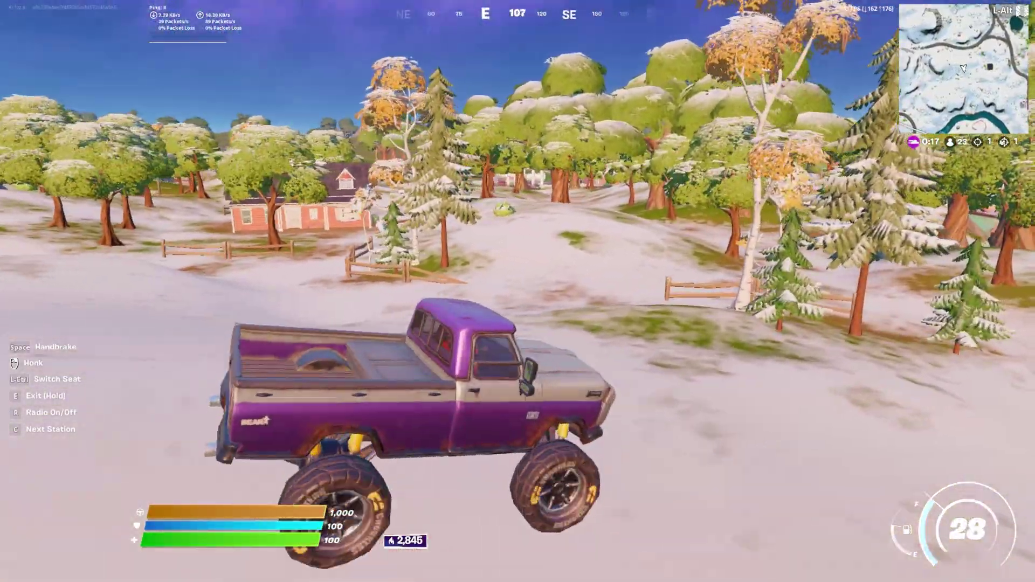
{"action": "key", "text": "e"}
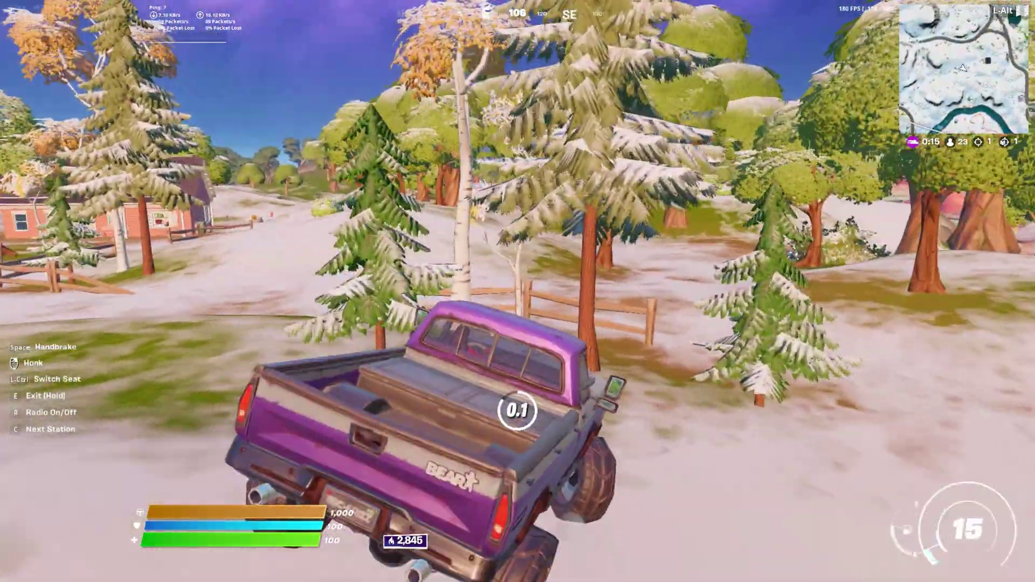